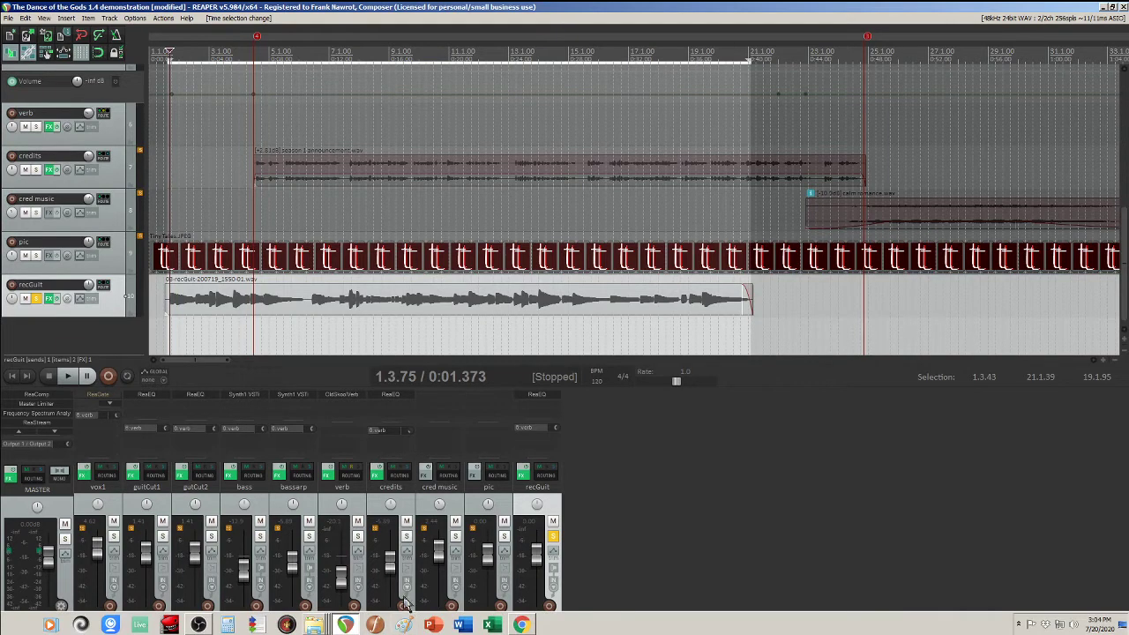
Step: Browse Windows Explorer to C:\Program Files and select the SIOE_Ver1ForSC document
left_click(321, 625)
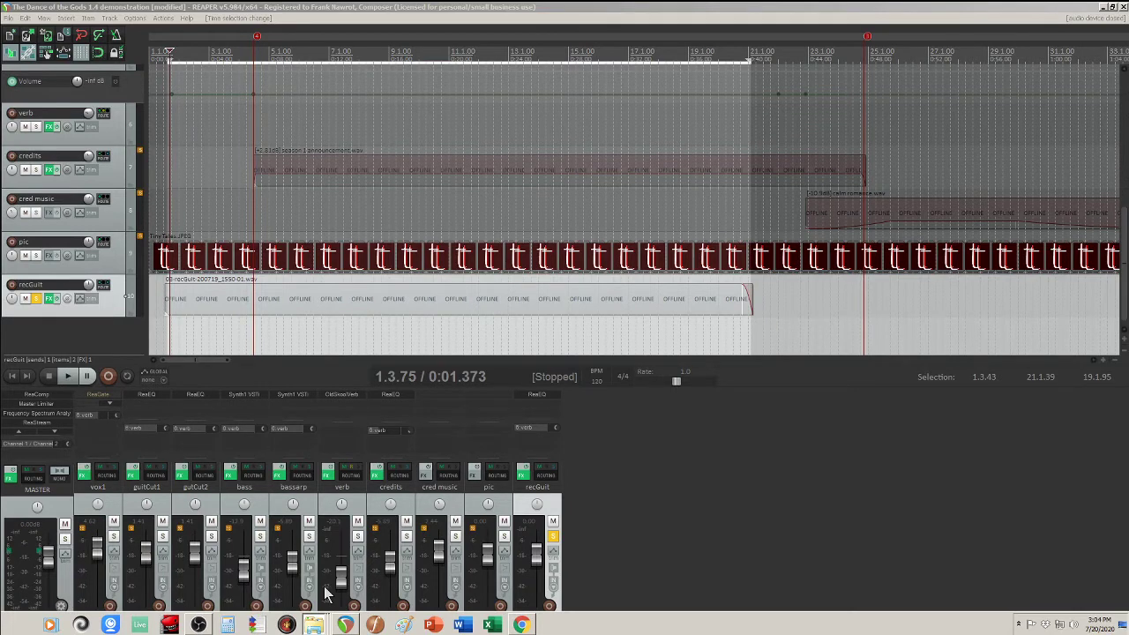
left_click(796, 537)
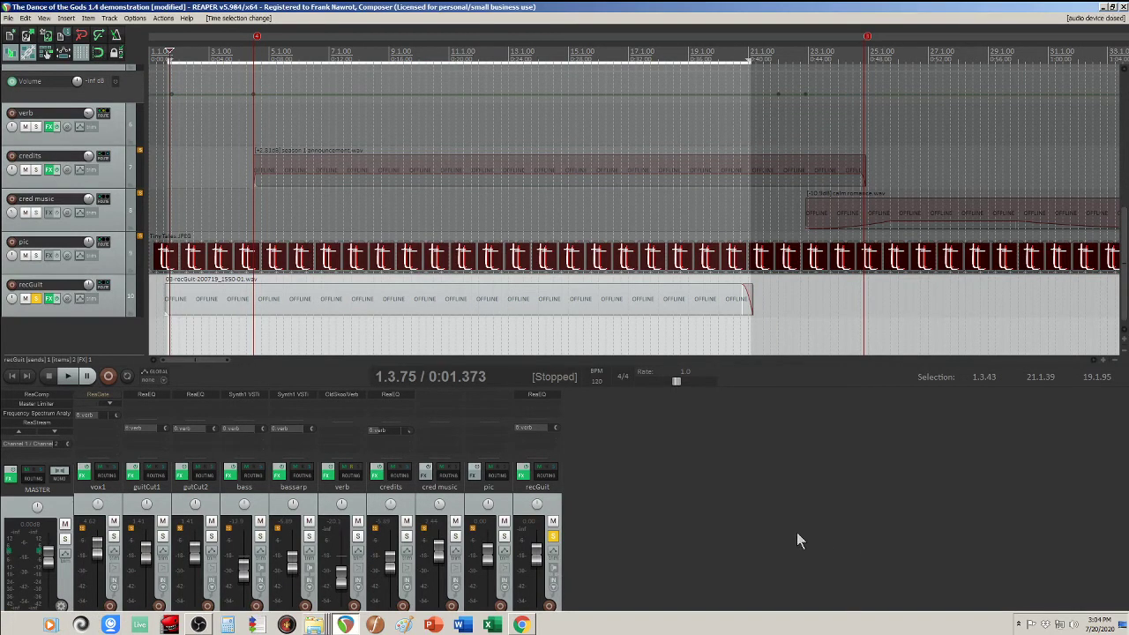
left_click(310, 622)
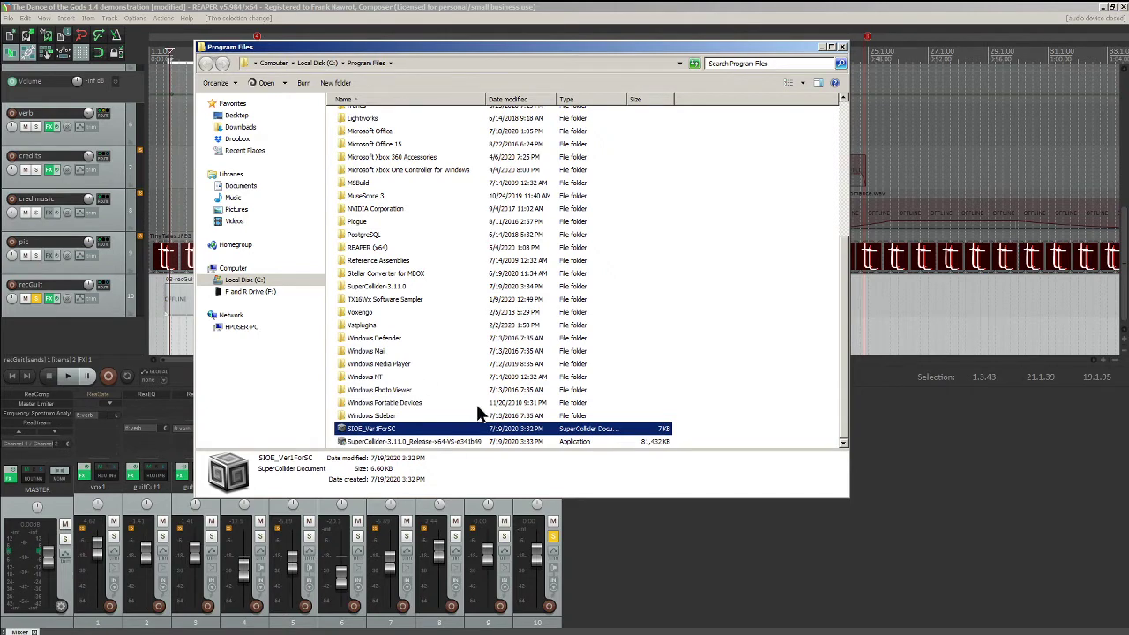
left_click(369, 416)
left_click(388, 441)
left_click(381, 429)
Step: Open SIOE_Ver1ForSC in SuperCollider IDE, evaluate the whole file, then minimize the IDE
double_click(361, 430)
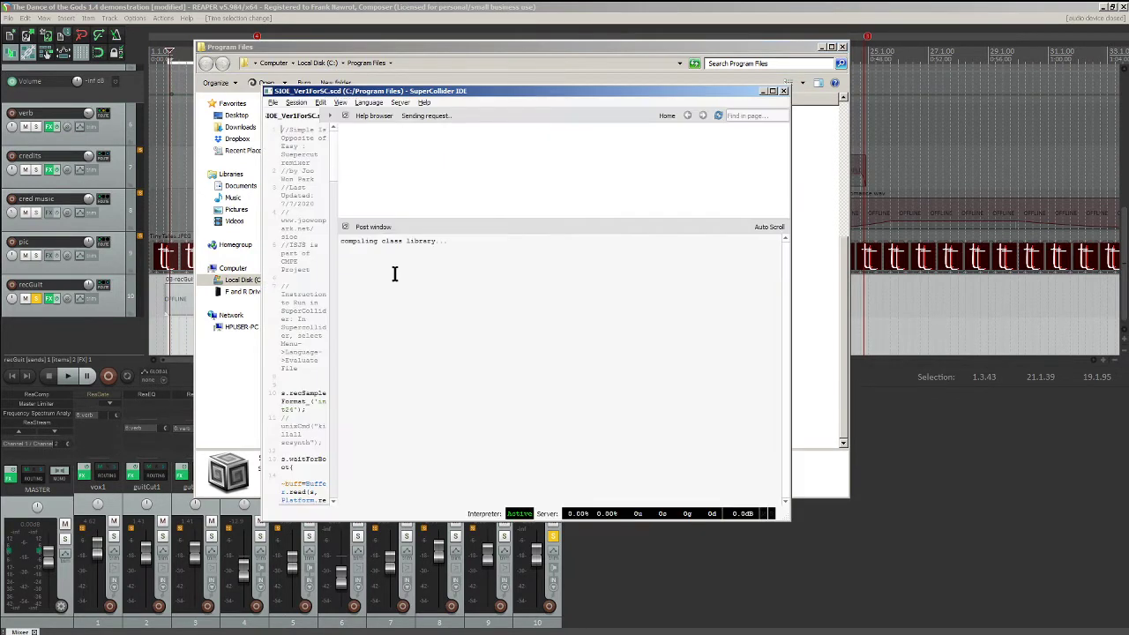
left_click(821, 46)
left_click_drag(429, 91, 453, 72)
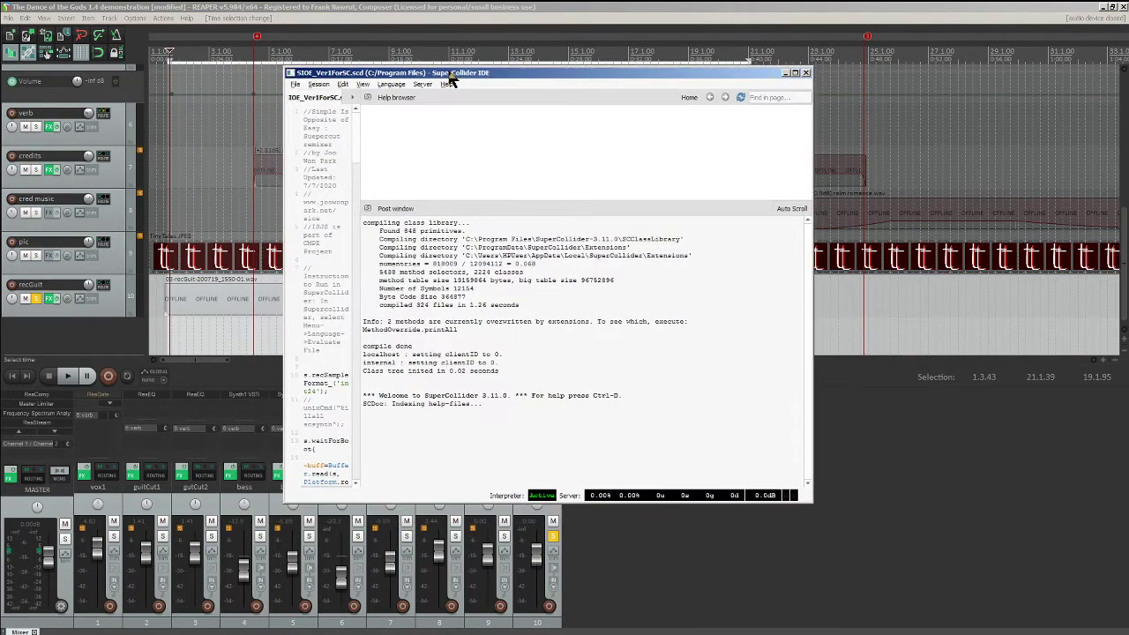
left_click(388, 86)
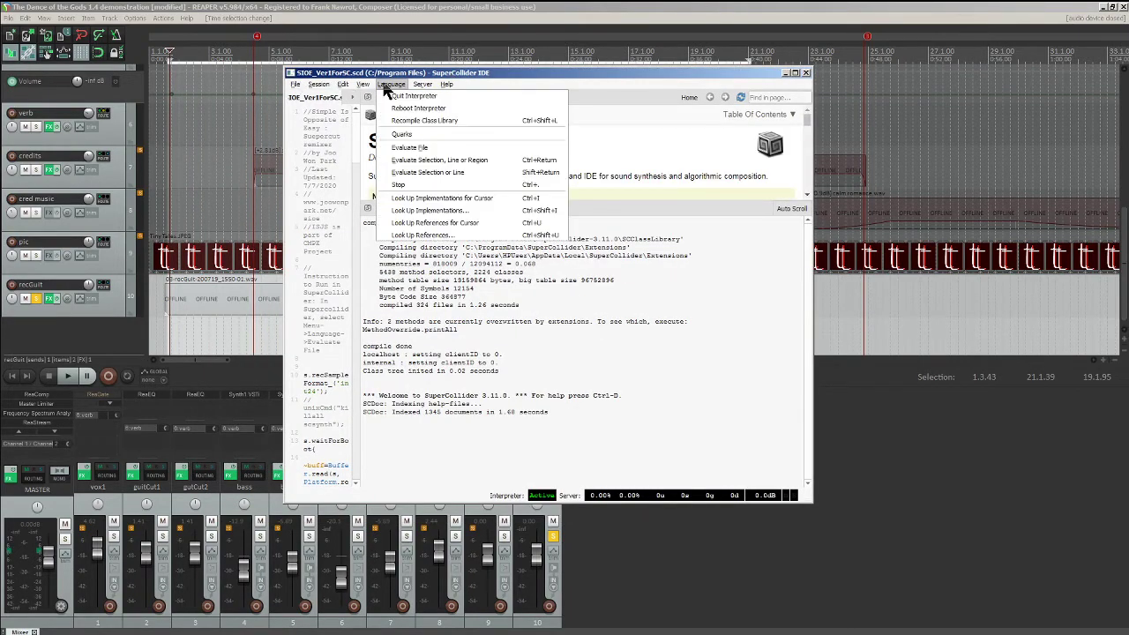
left_click(455, 148)
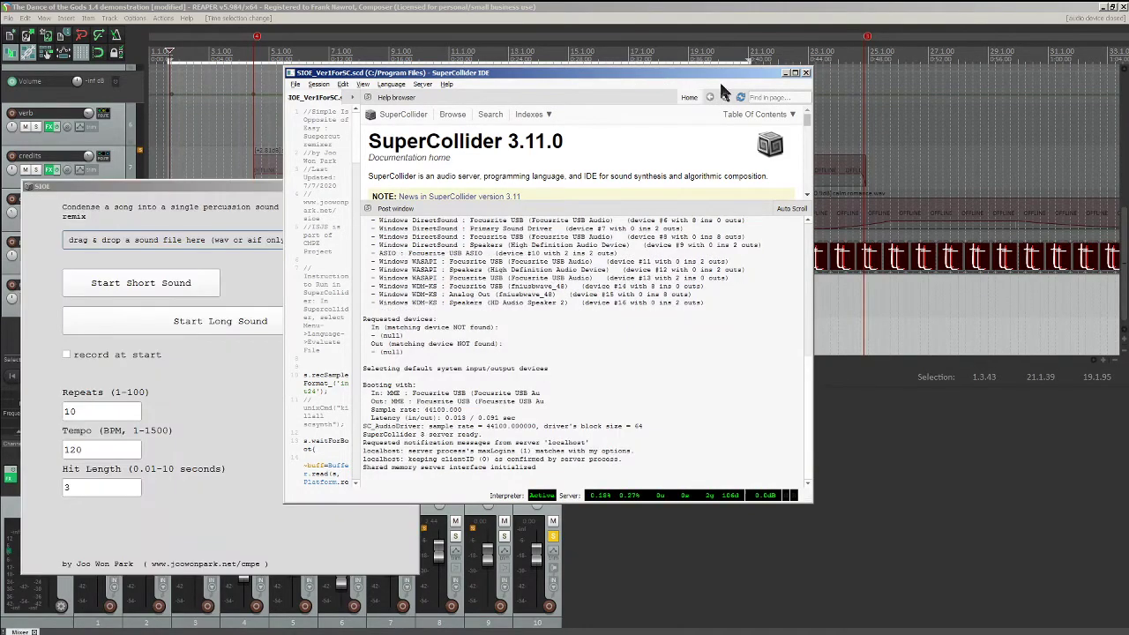
left_click(784, 72)
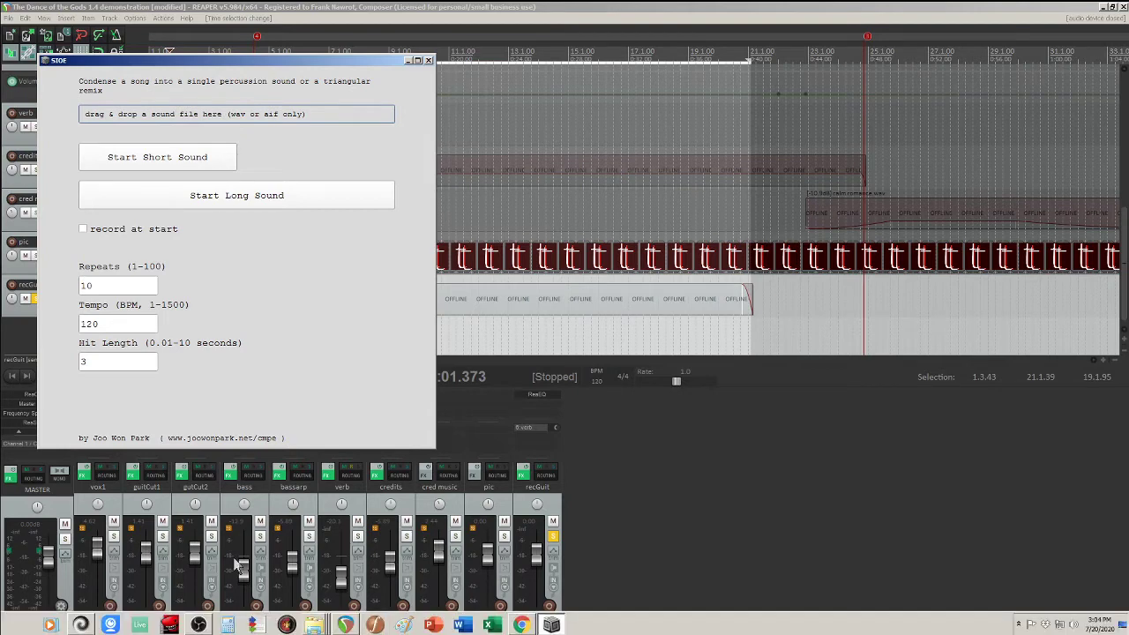
left_click(467, 9)
left_click(171, 275)
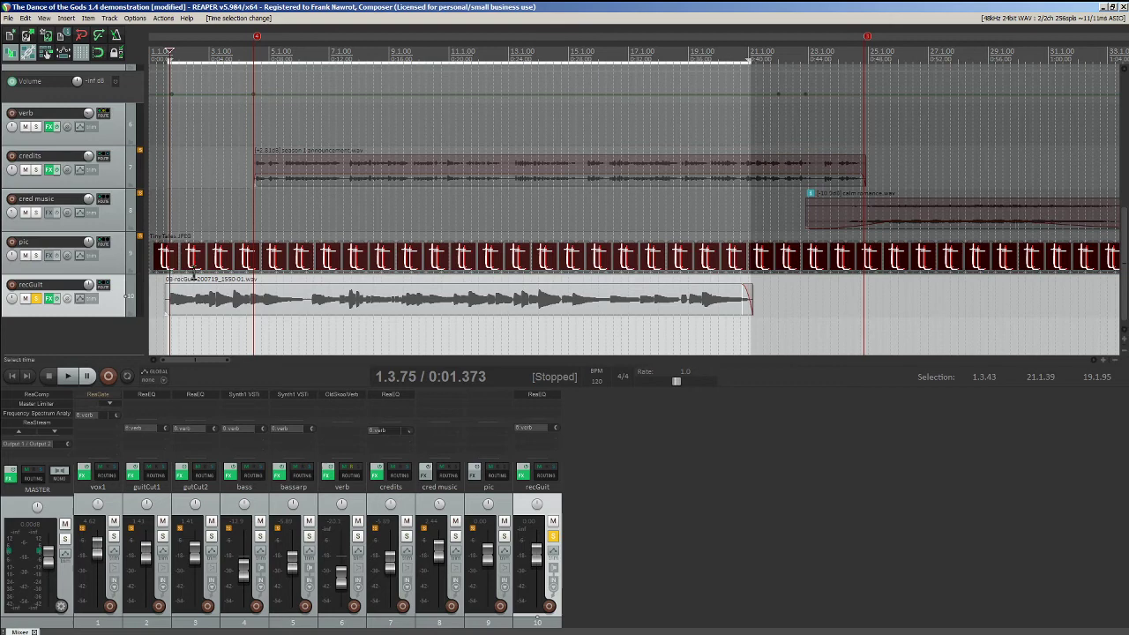
key("space")
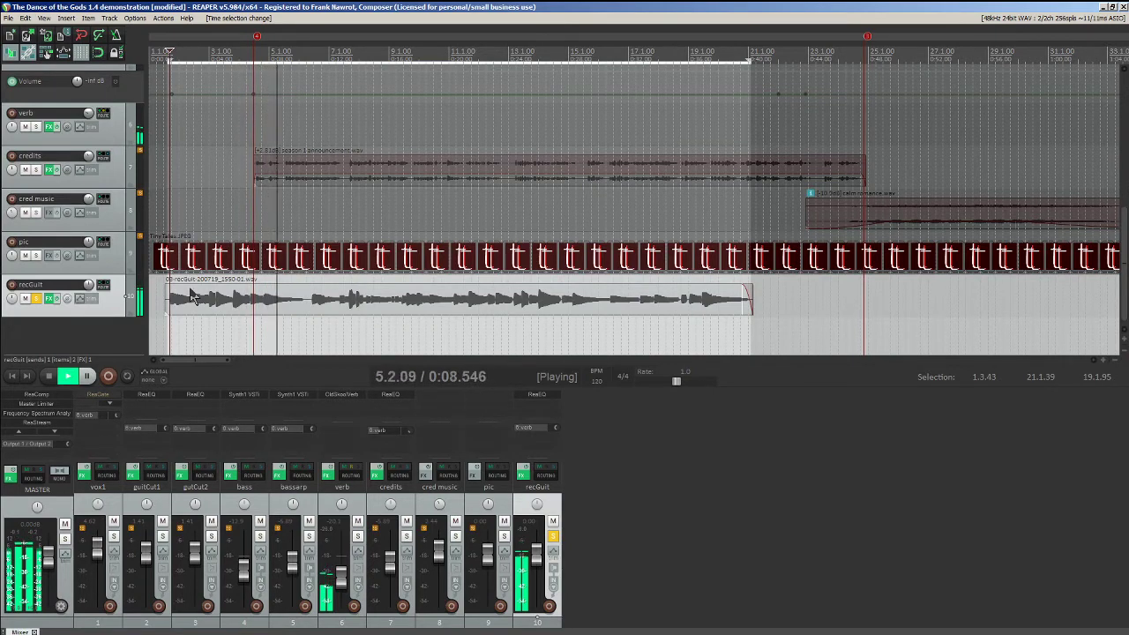
key("space")
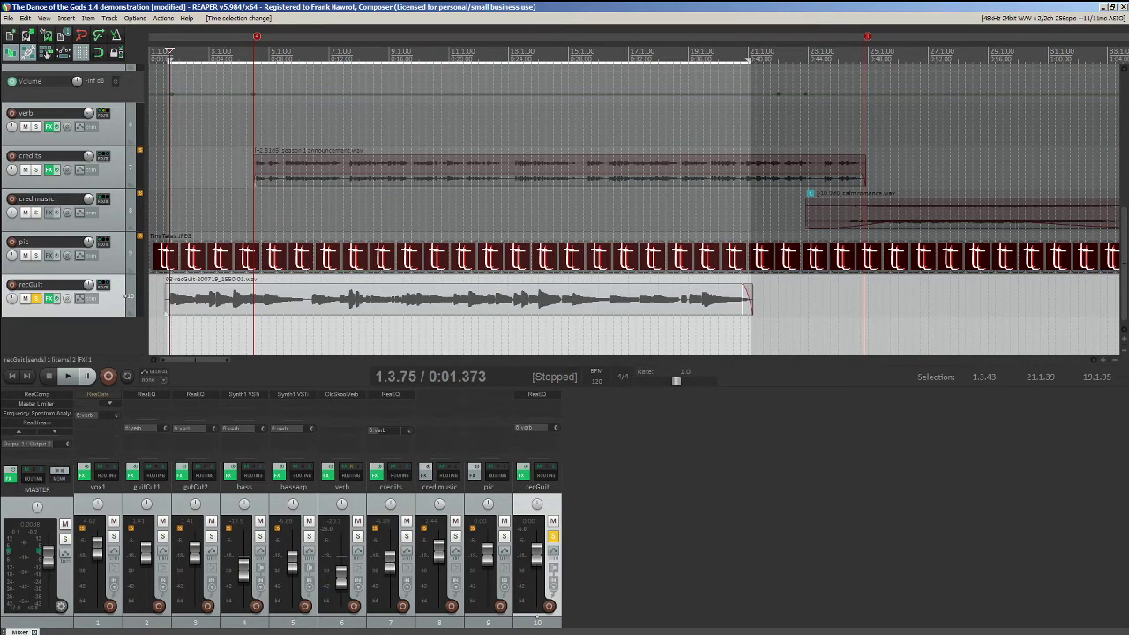
mouse_move(277, 617)
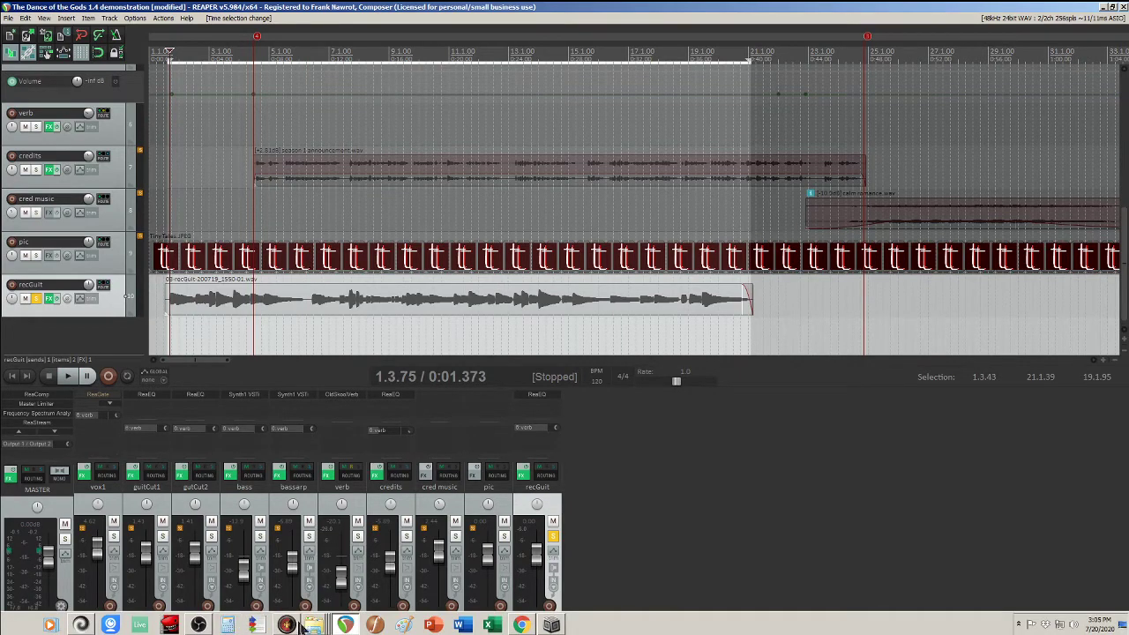
Step: Drag guitar2.wav from The Dance of the Gods folder onto SIOE's drop field
left_click(552, 624)
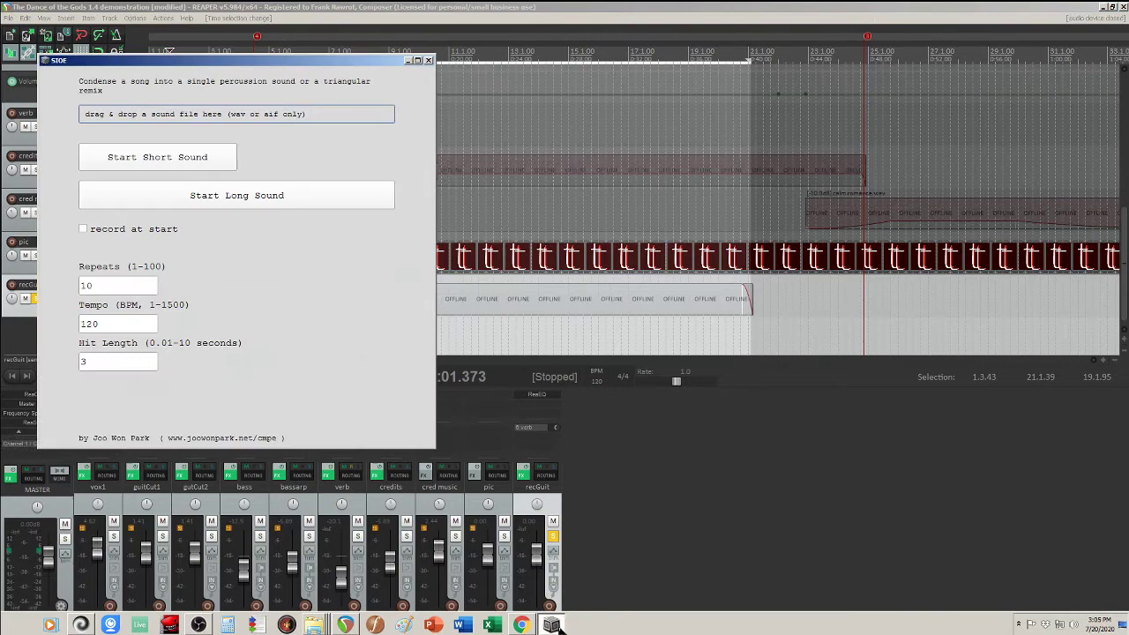
left_click(315, 625)
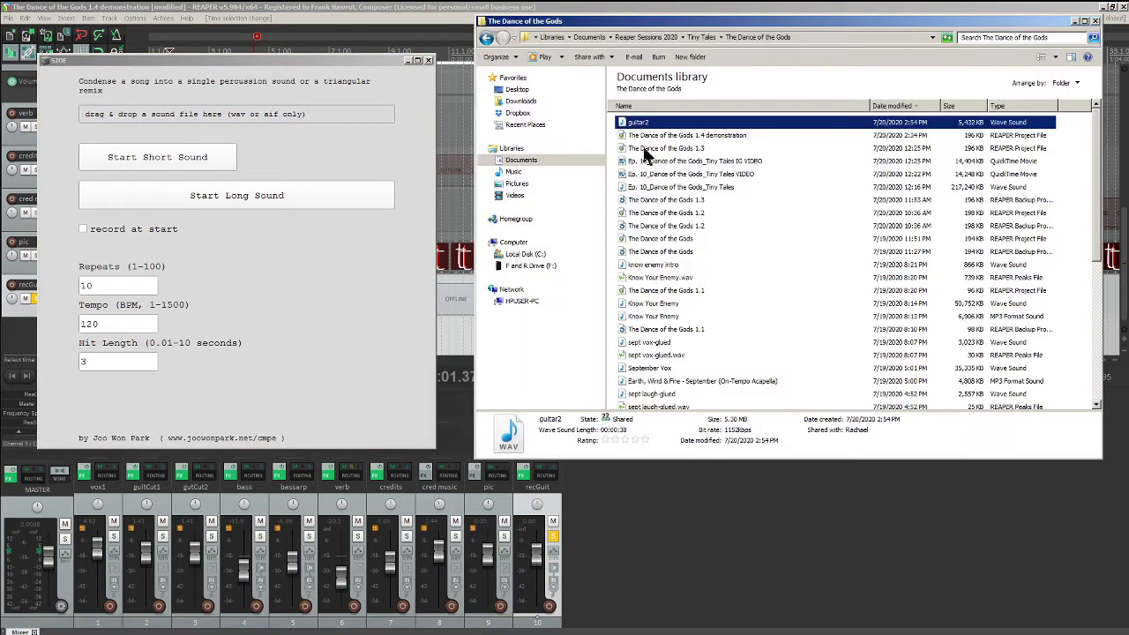
left_click_drag(639, 122, 220, 113)
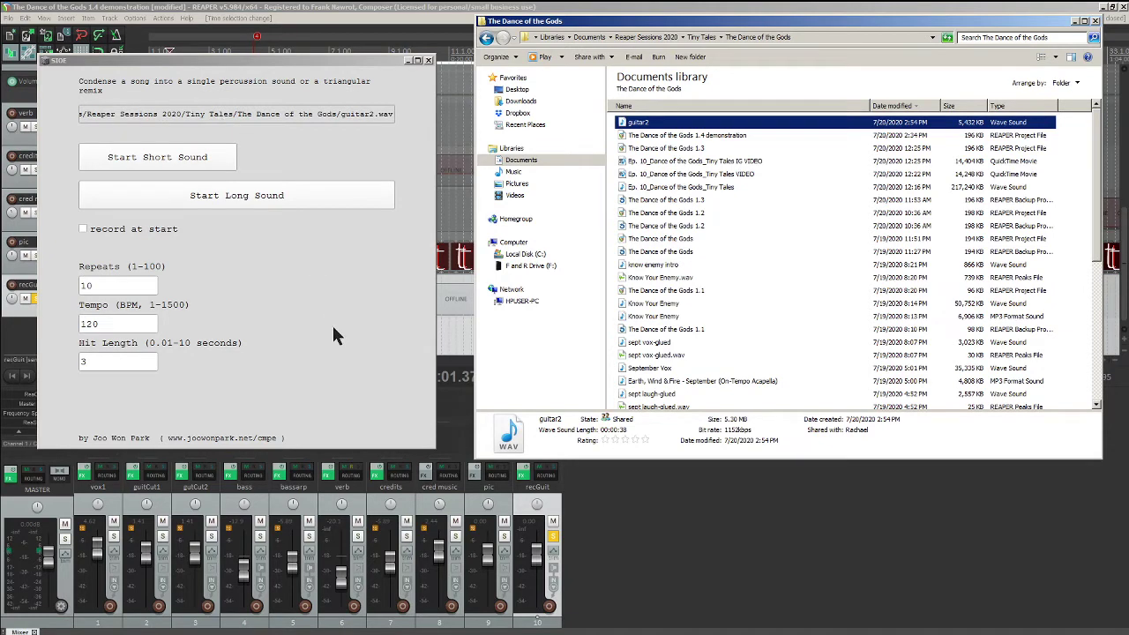
left_click(1074, 21)
left_click_drag(344, 62, 560, 68)
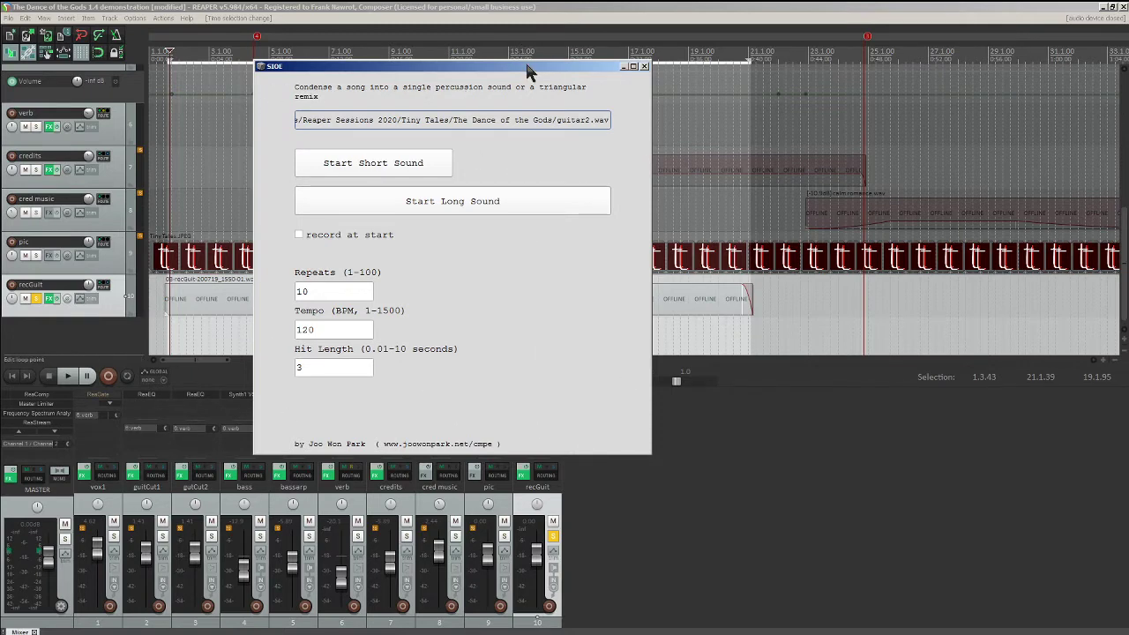
Step: Set SIOE's Repeats to 40 and Tempo to 800 BPM
left_click_drag(524, 64, 574, 43)
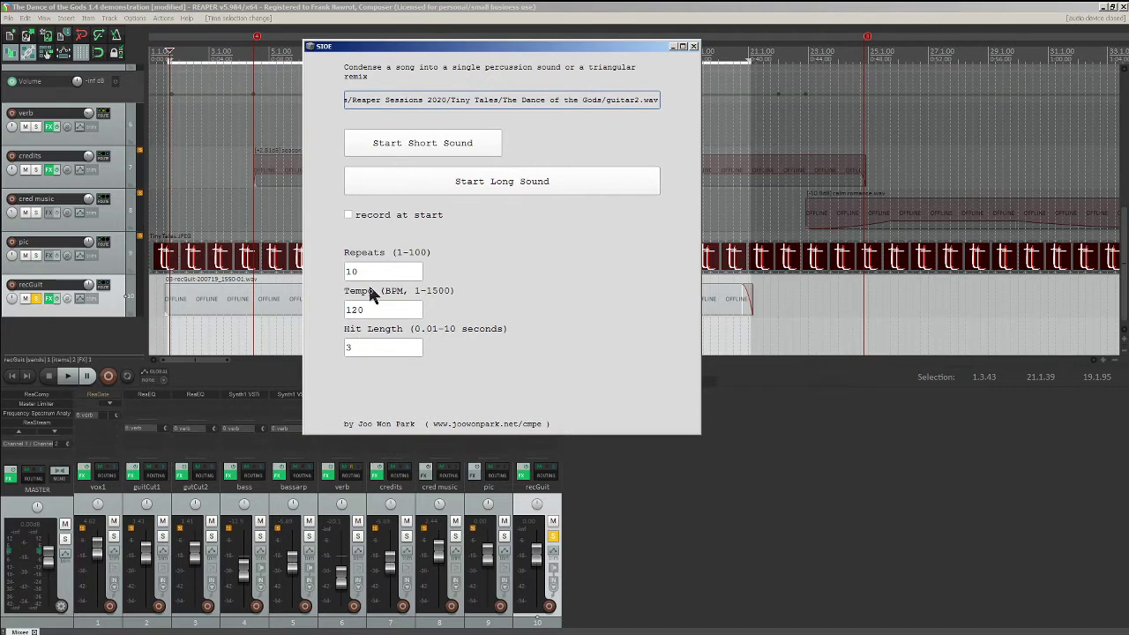
left_click_drag(379, 272, 331, 278)
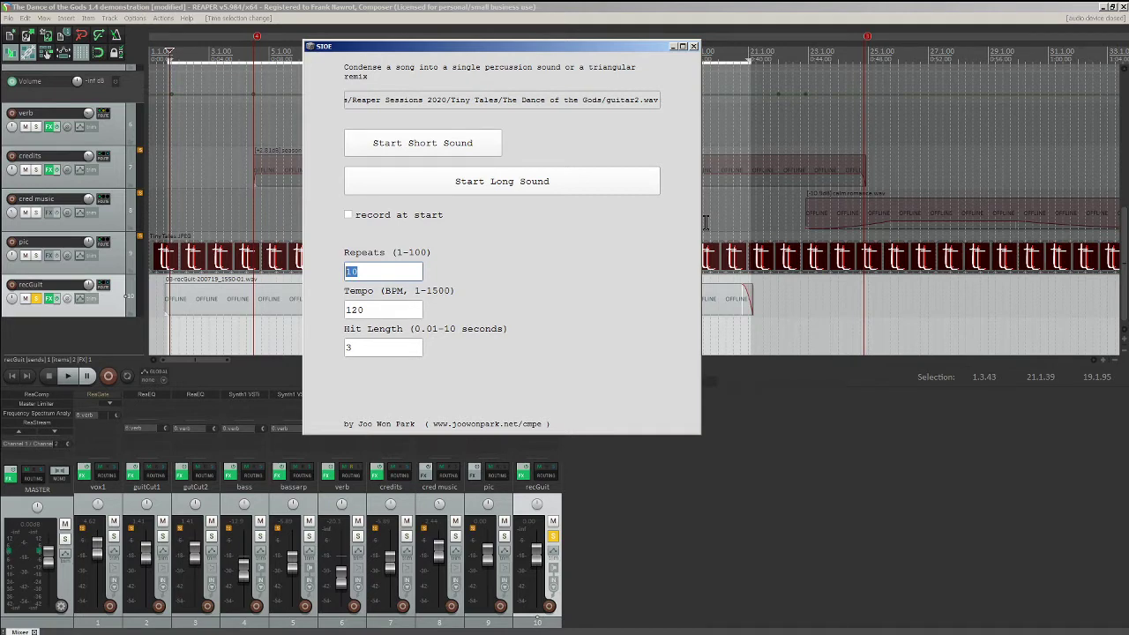
type("40")
left_click(386, 312)
left_click_drag(386, 313, 270, 312)
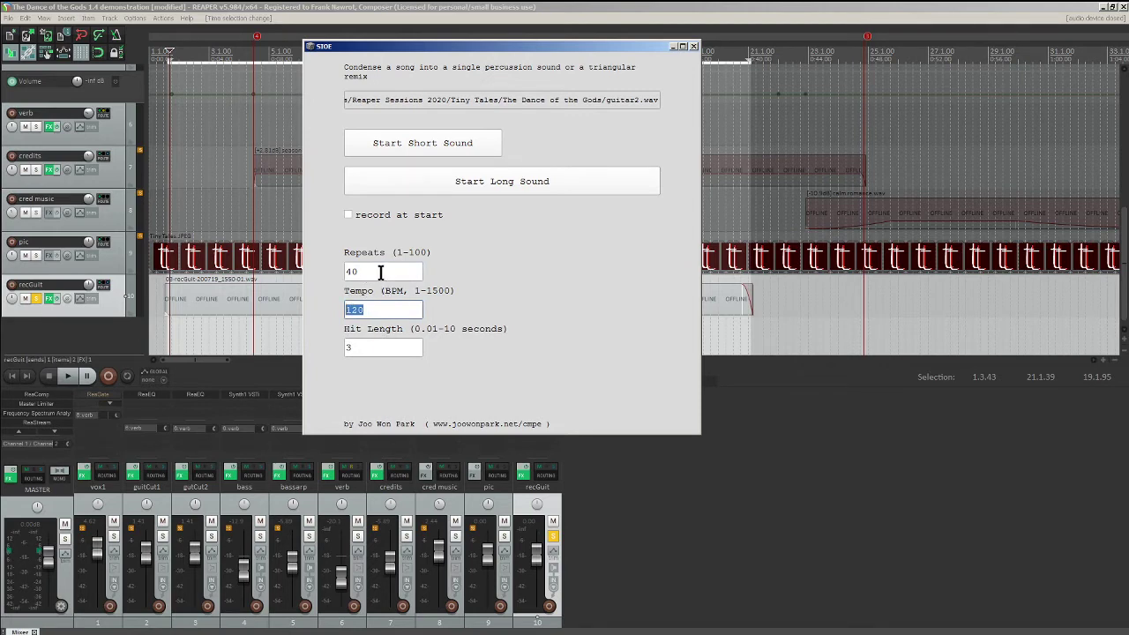
left_click_drag(380, 270, 320, 272)
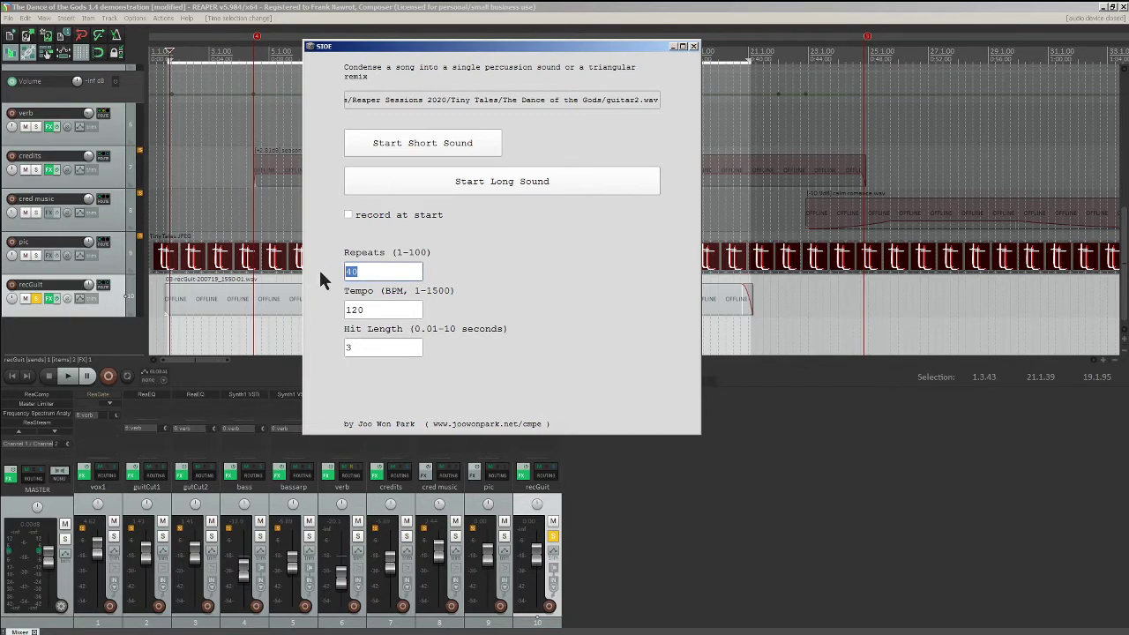
left_click(388, 273)
left_click_drag(425, 269, 335, 271)
left_click_drag(389, 313, 256, 319)
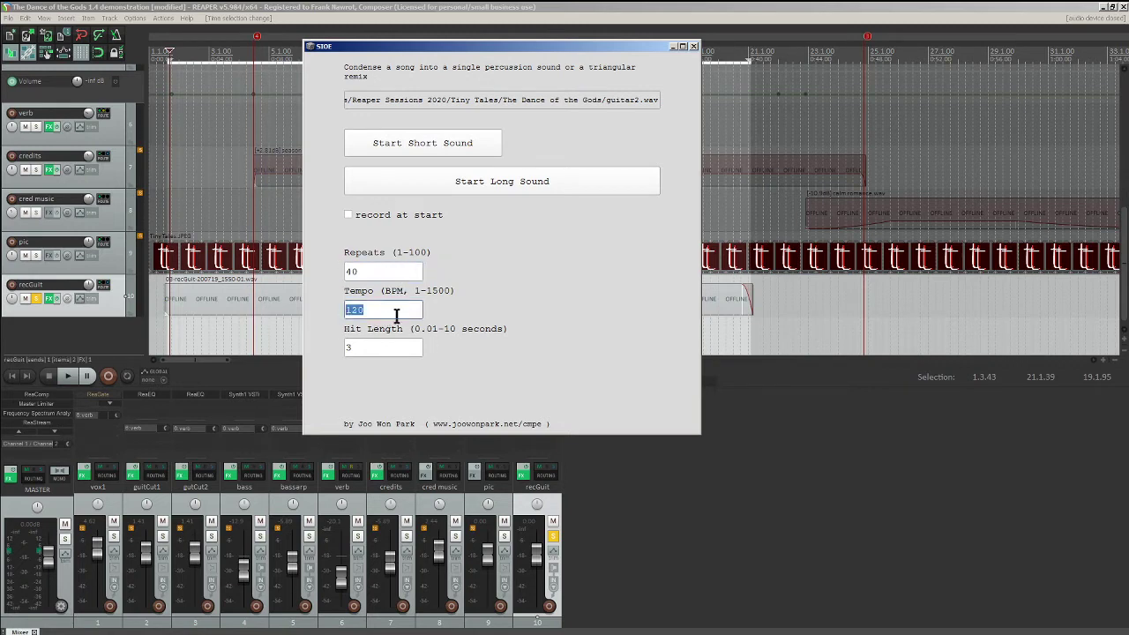
type("800")
Step: Set Hit Length to 1 second, correcting a mistyped 0
left_click(347, 348)
double_click(346, 348)
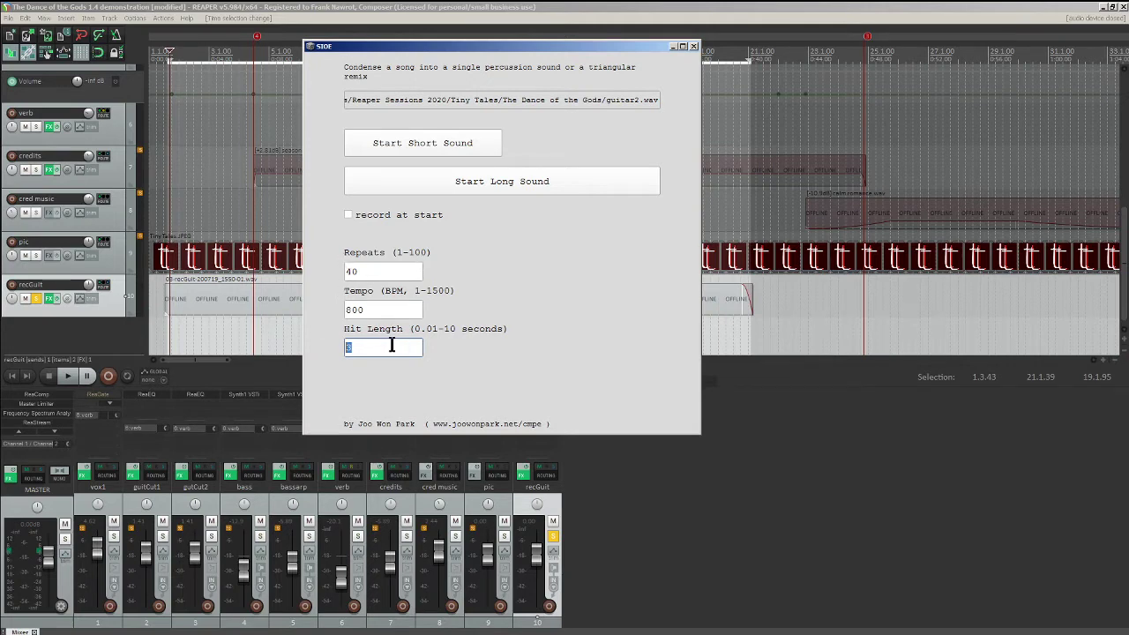
type("0")
key("BackSpace")
type("1")
left_click(513, 181)
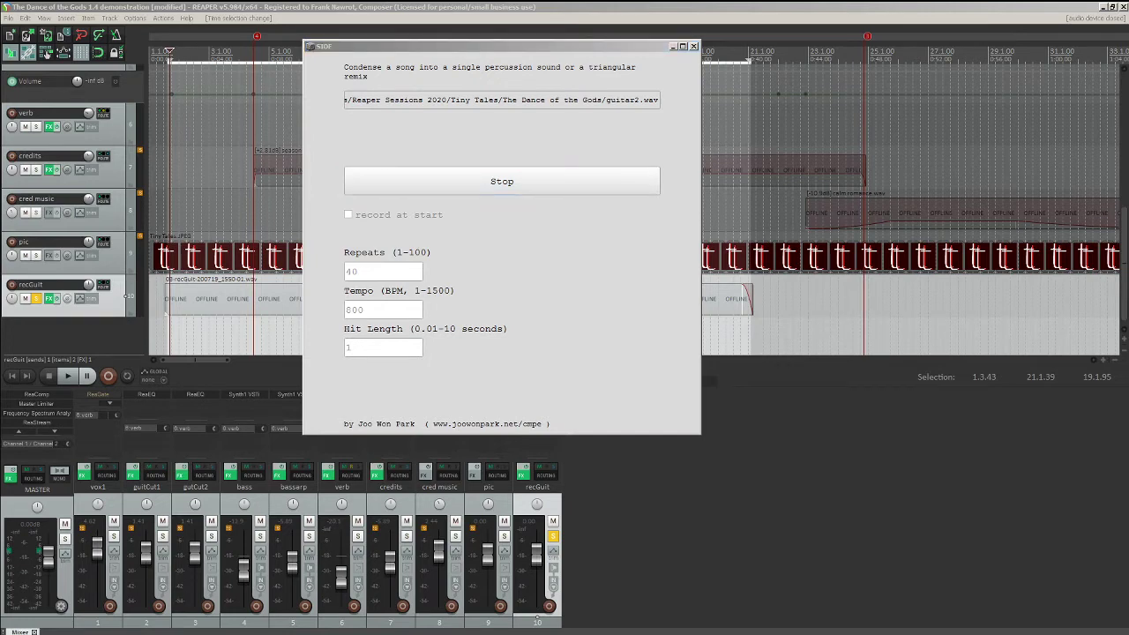
left_click(538, 187)
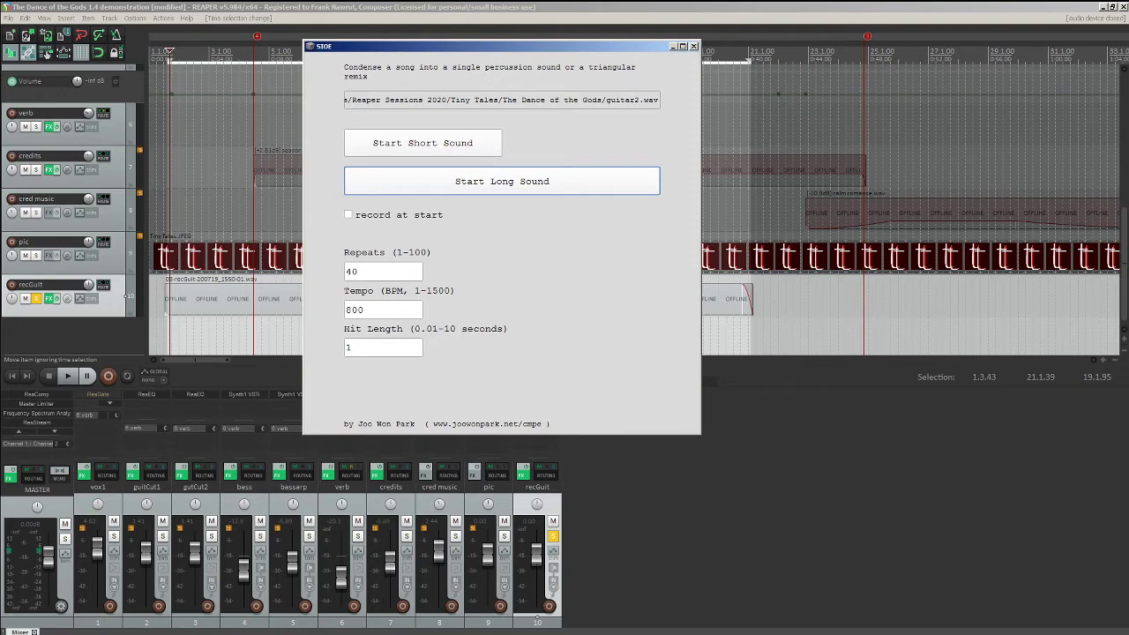
left_click(389, 143)
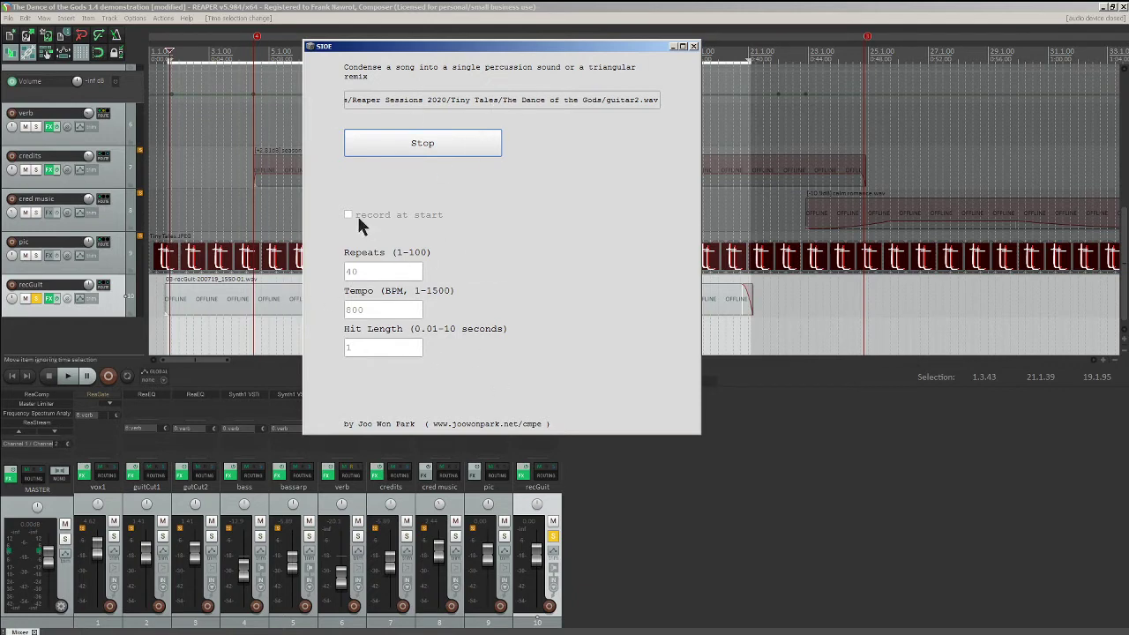
left_click(425, 145)
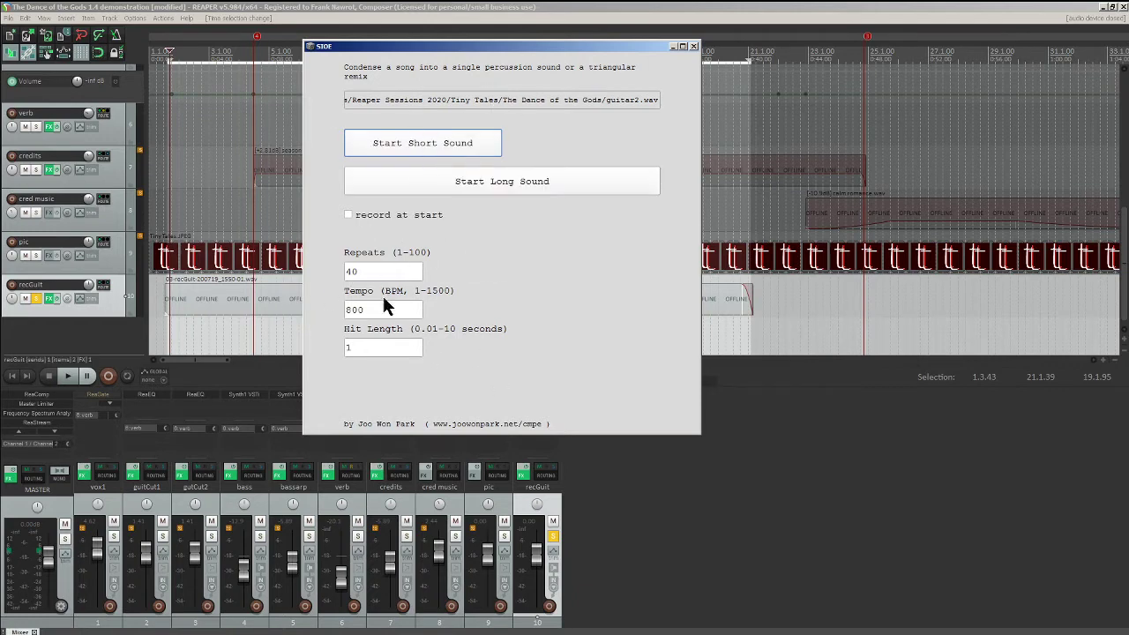
left_click(432, 147)
Step: Enter Repeats 100, Tempo 1500 and Hit Length 10 in SIOE
left_click_drag(402, 270, 302, 264)
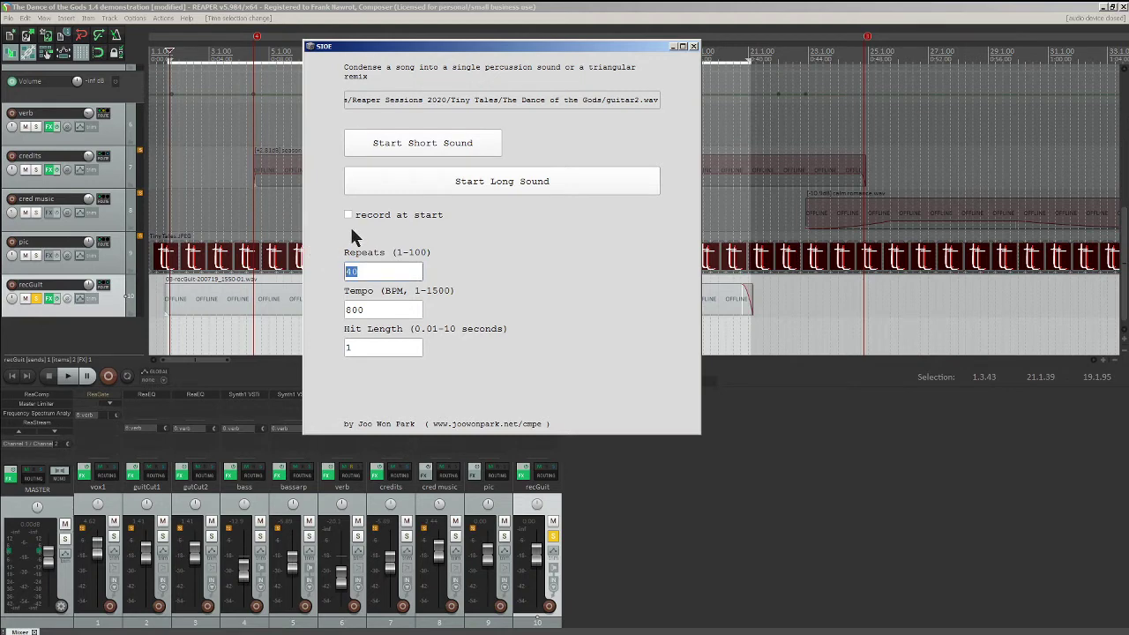
type("100")
left_click_drag(410, 307, 332, 255)
type("1500")
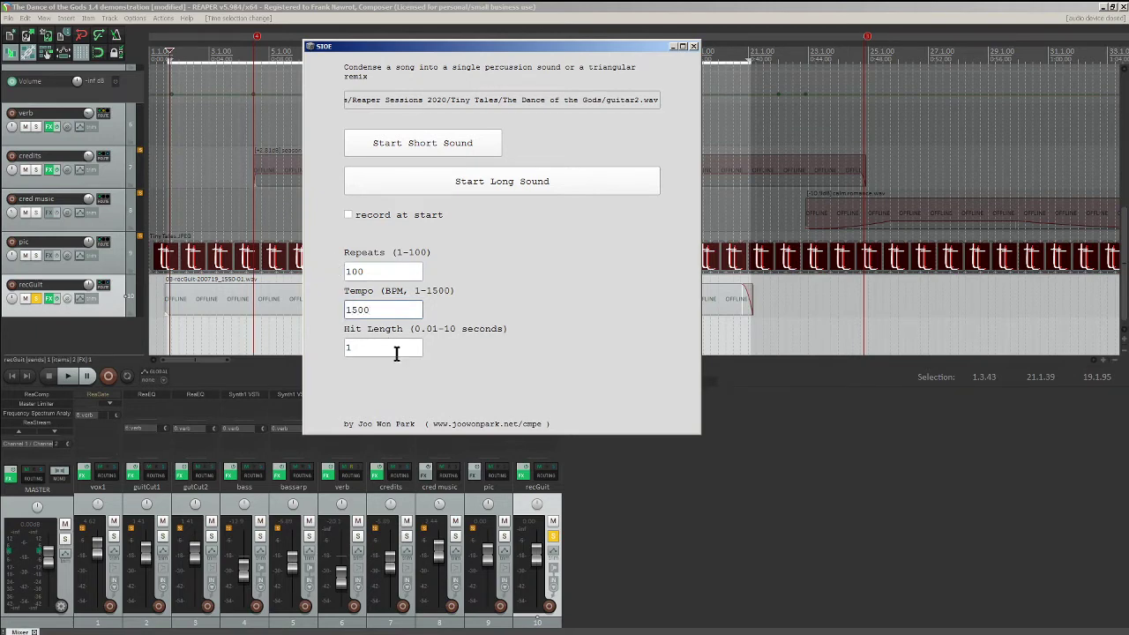
left_click_drag(396, 350, 133, 329)
type("10")
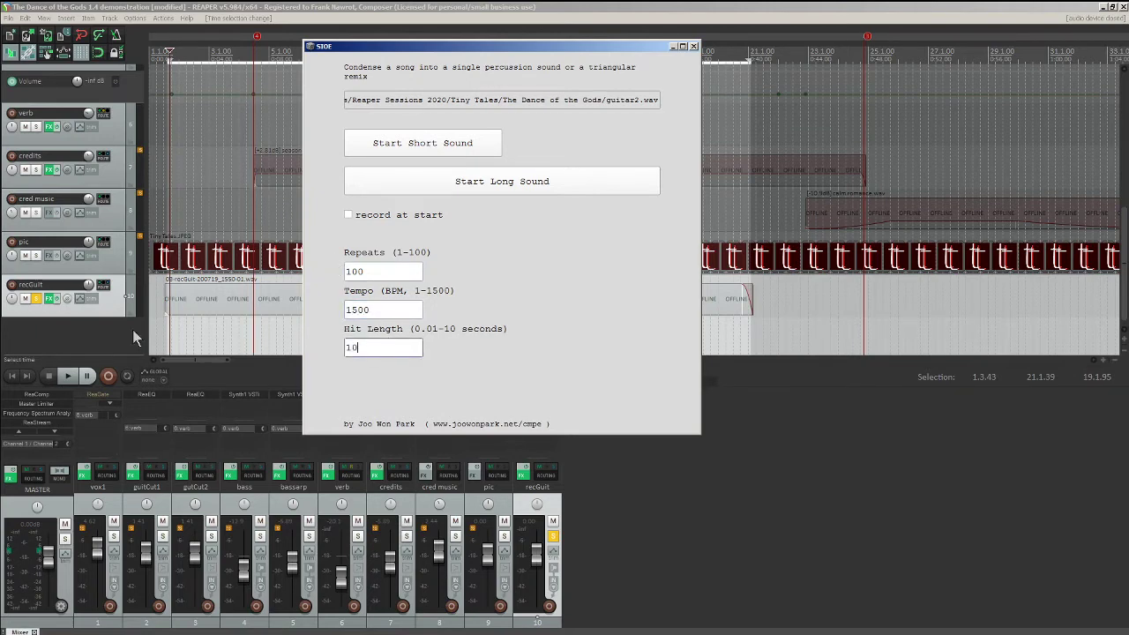
Step: Play and stop the long sound, then play and stop the short sound twice
key("alt+Tab")
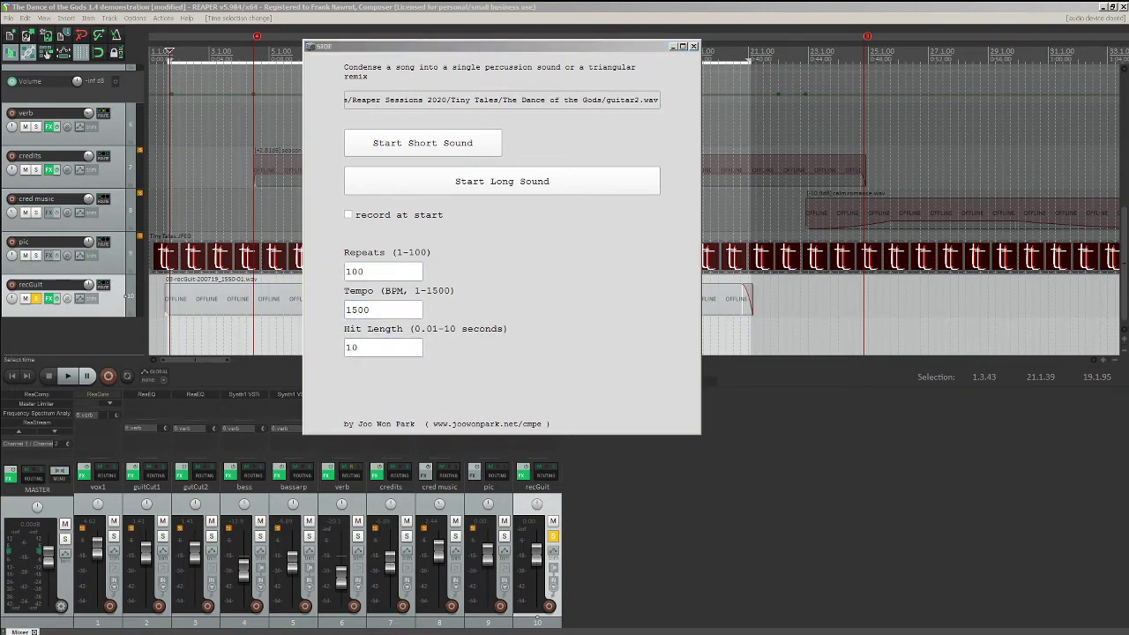
left_click(467, 187)
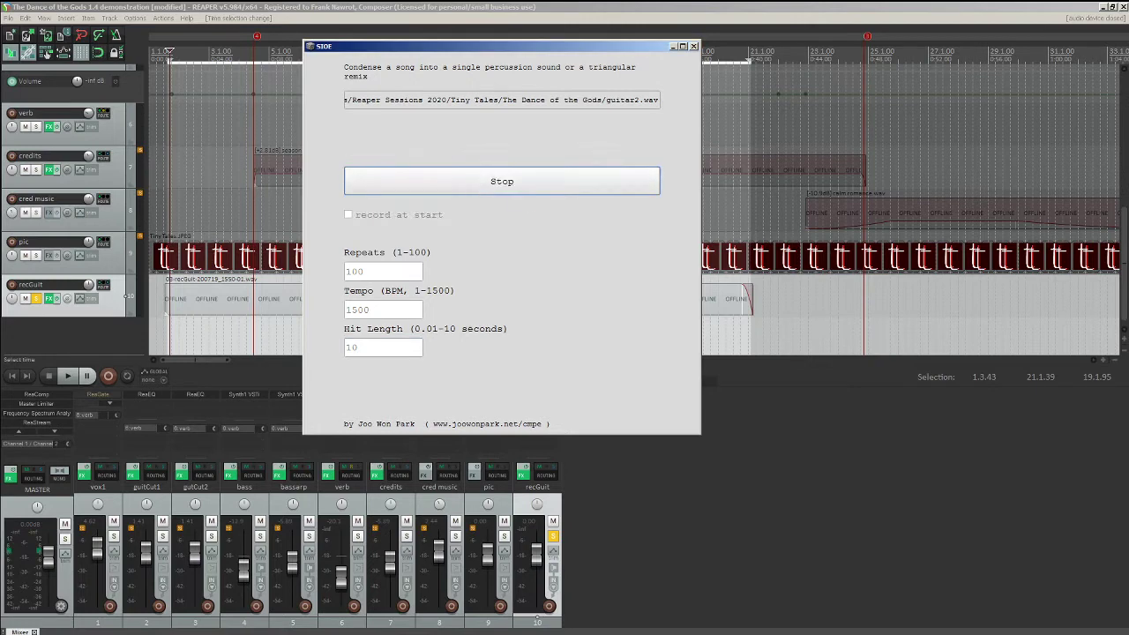
key("alt+Tab")
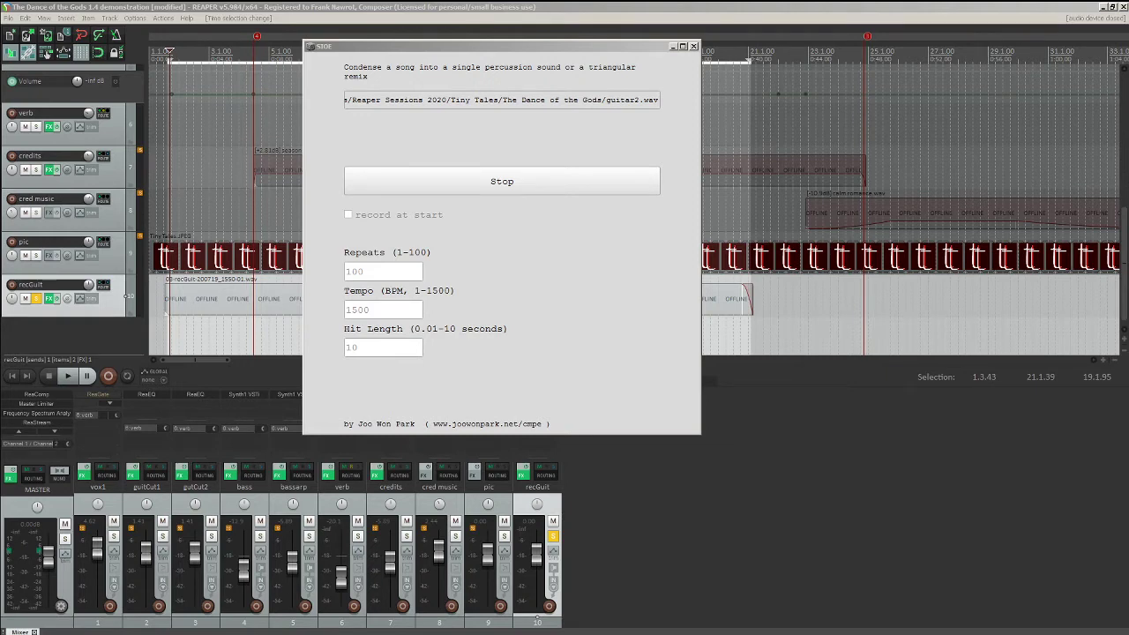
left_click(544, 178)
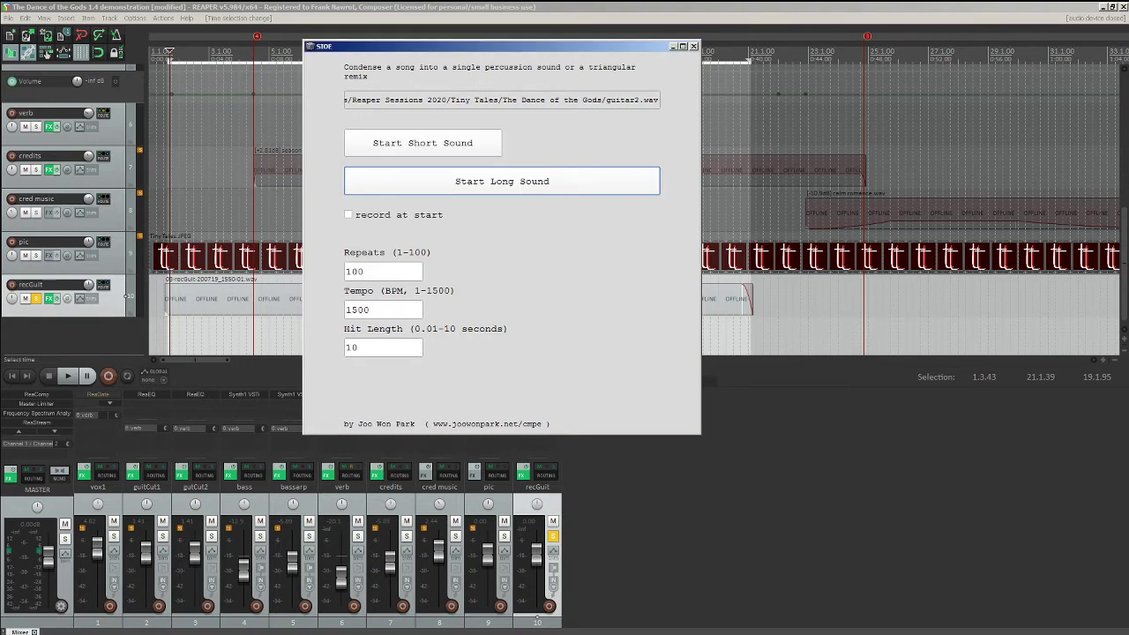
key("alt+Tab")
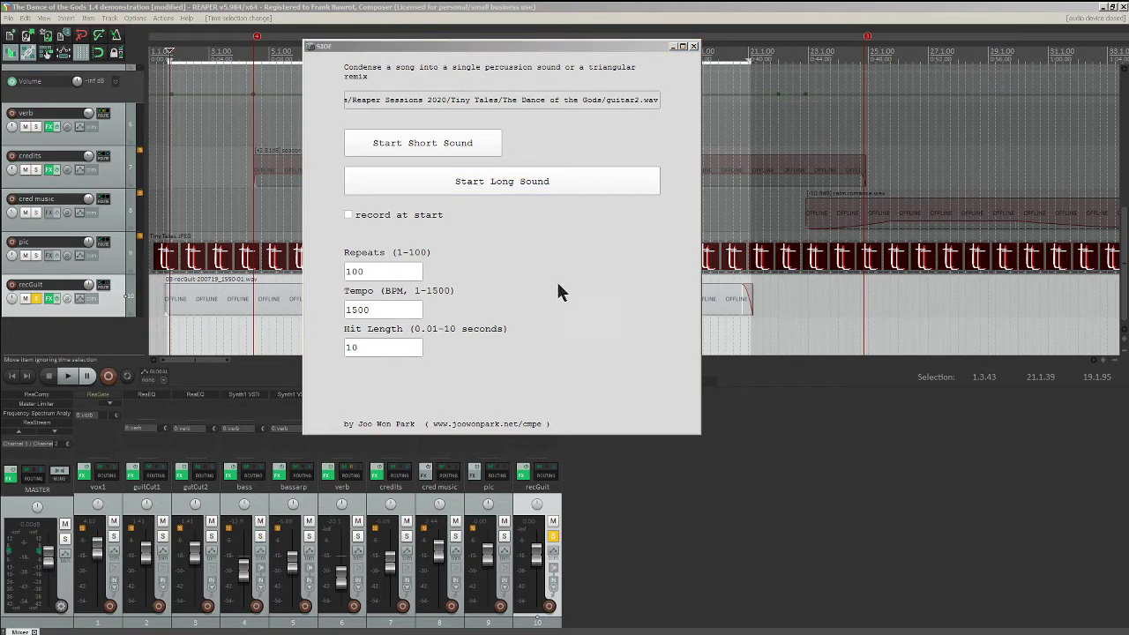
left_click(456, 150)
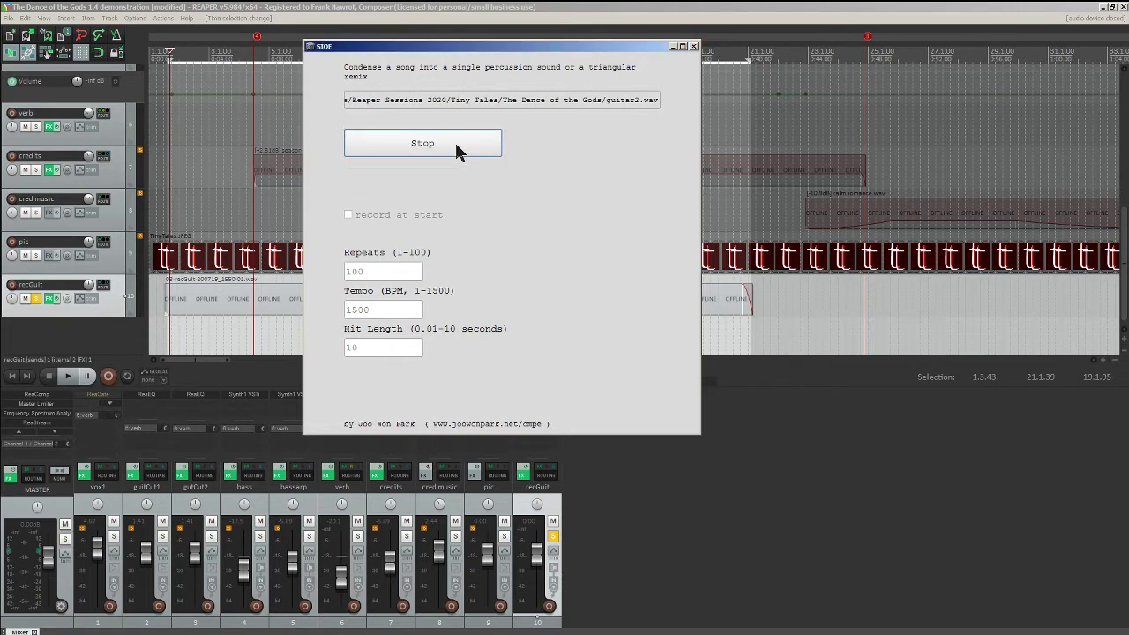
left_click(456, 150)
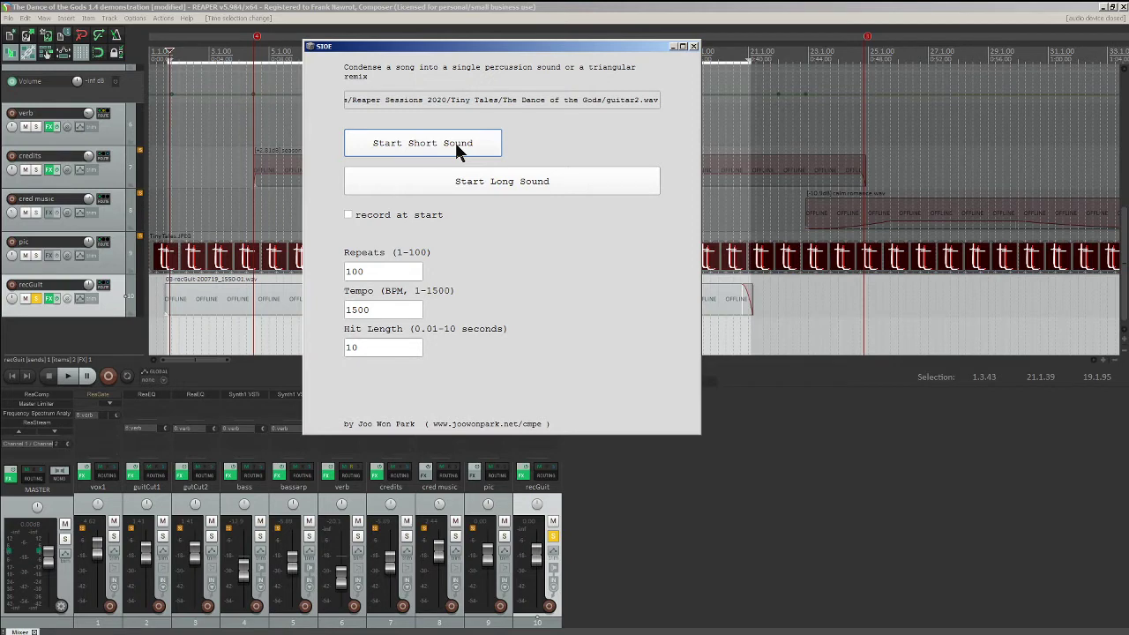
left_click(350, 215)
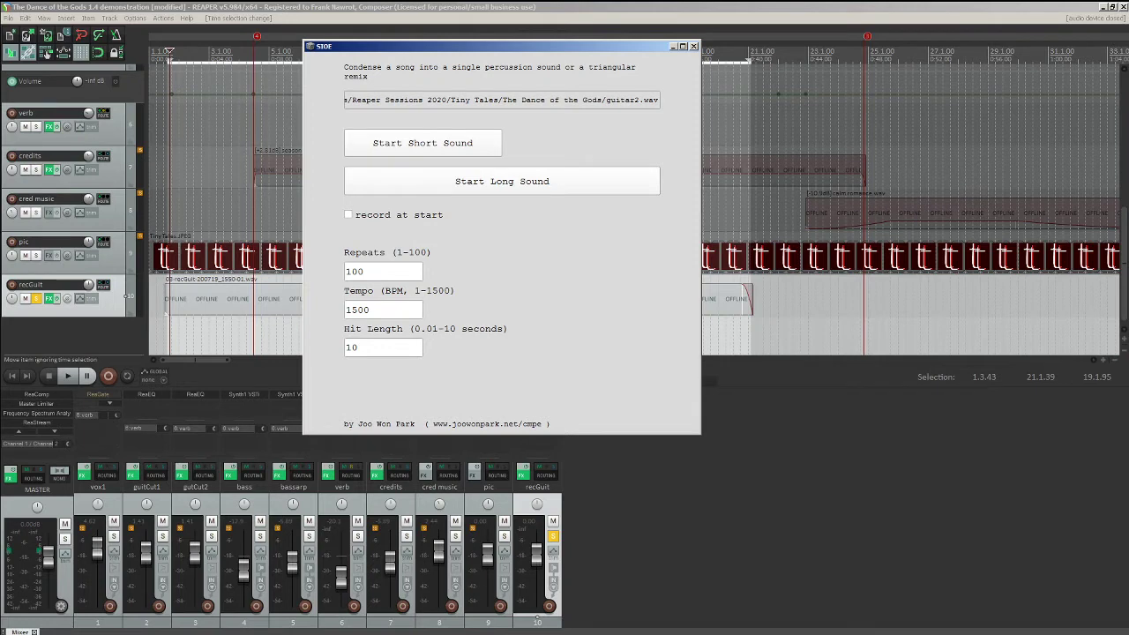
left_click(394, 144)
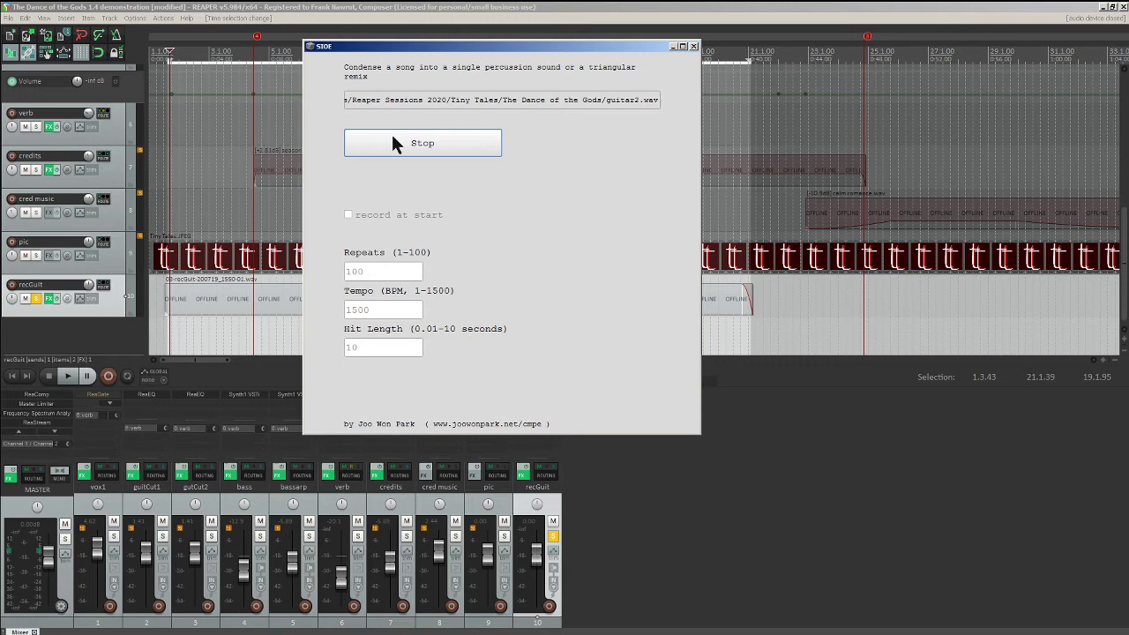
left_click(394, 143)
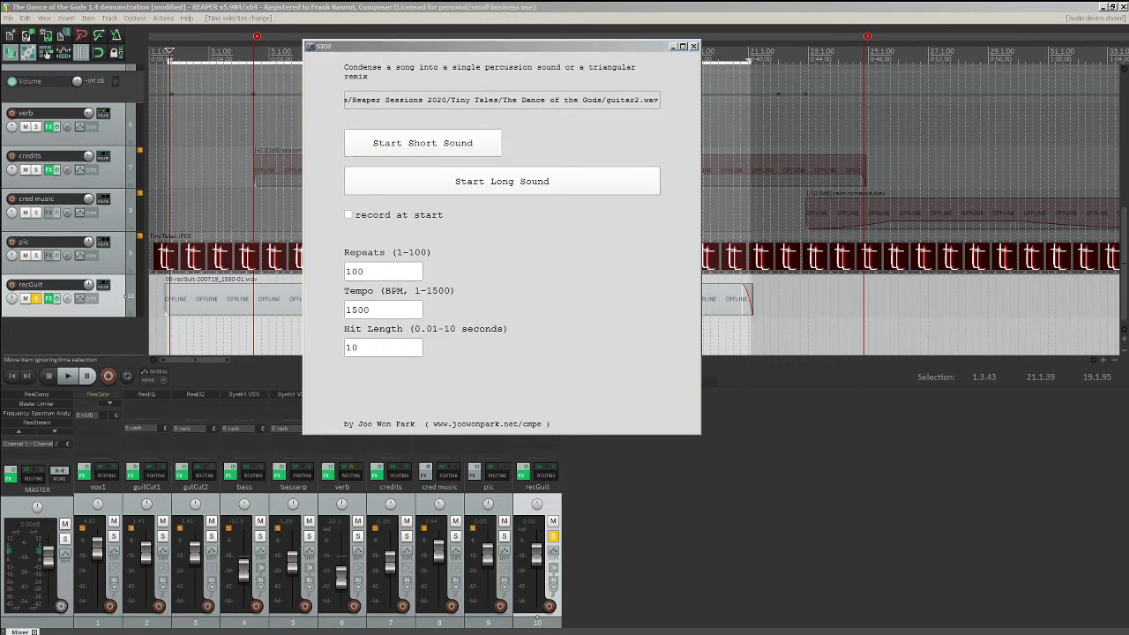
Step: Enter Repeats 50, Tempo 200 and Hit Length 3, then start the long sound
left_click(376, 275)
type("50")
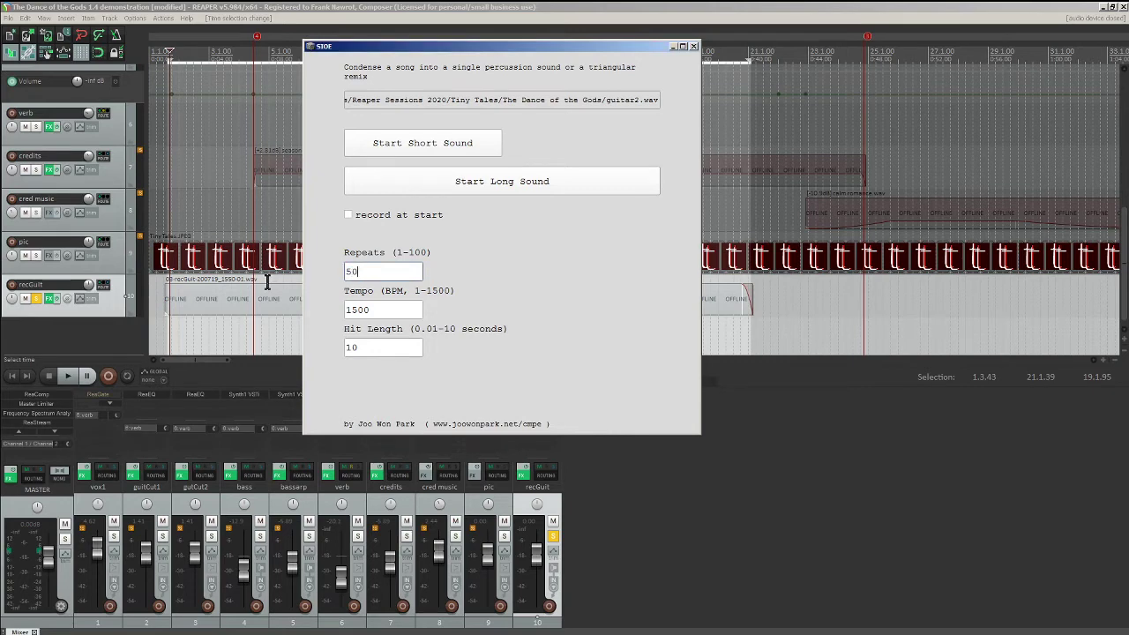
key("Tab")
type("200")
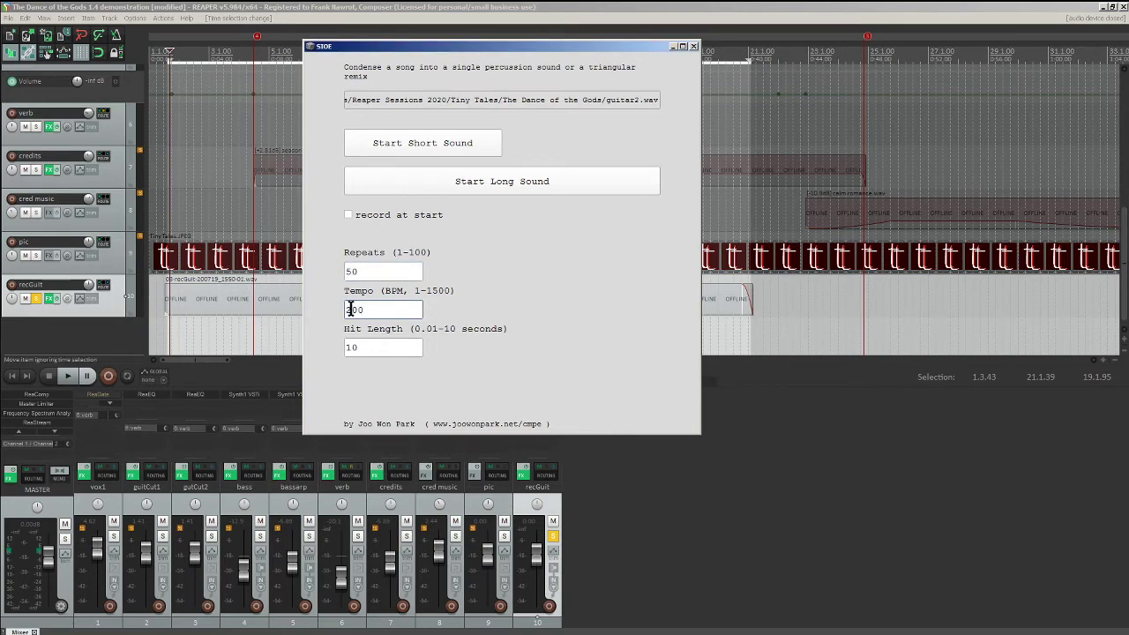
left_click_drag(351, 308, 393, 315)
left_click(379, 275)
left_click(415, 350)
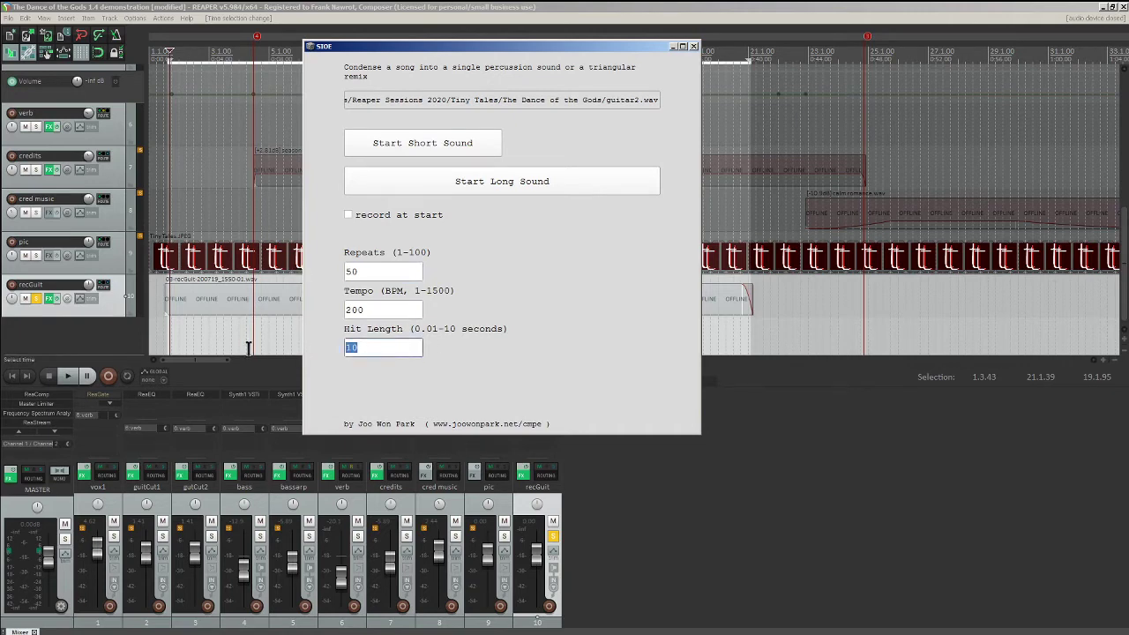
type("3")
left_click(545, 179)
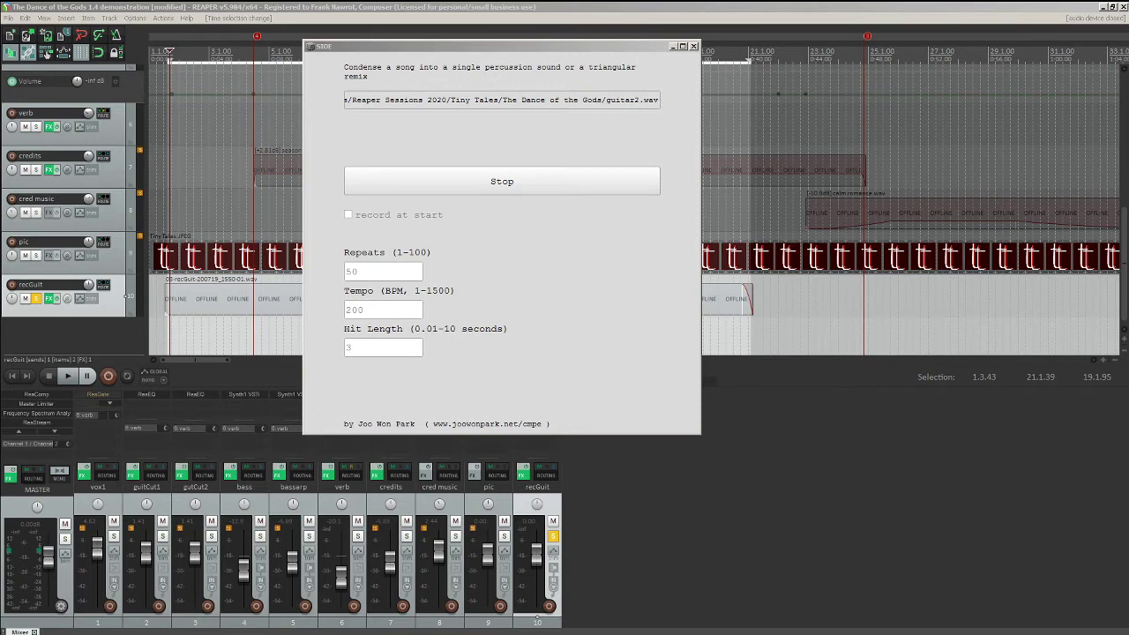
Step: Stop playback, set Hit Length to 10, and play then stop the long sound
left_click(476, 189)
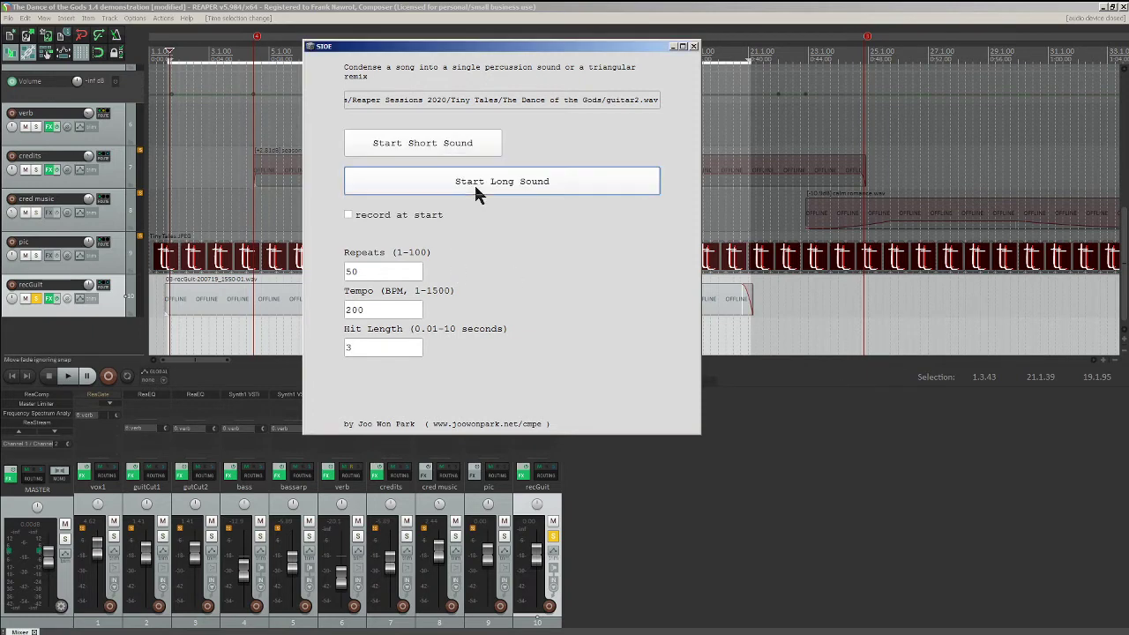
left_click_drag(411, 346, 285, 340)
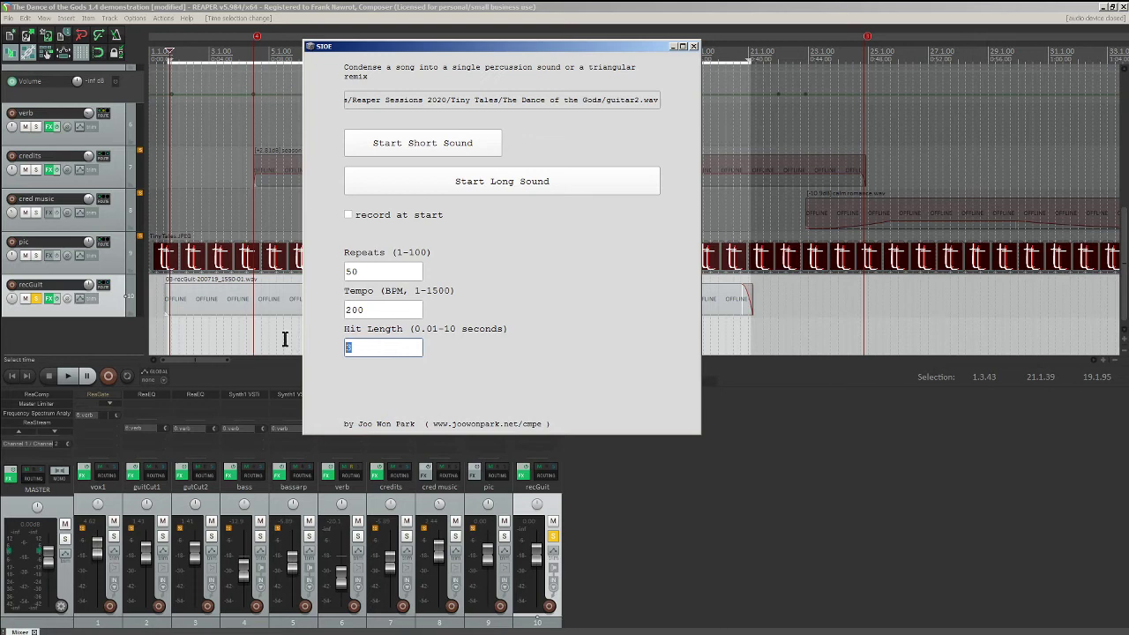
type("10")
left_click(507, 181)
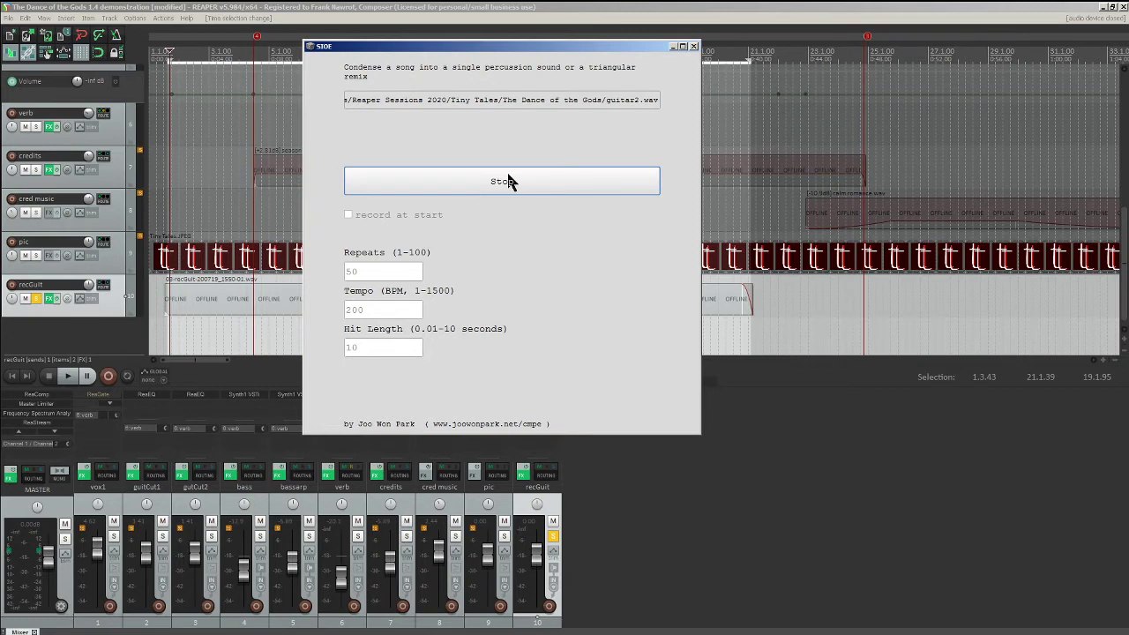
left_click(507, 182)
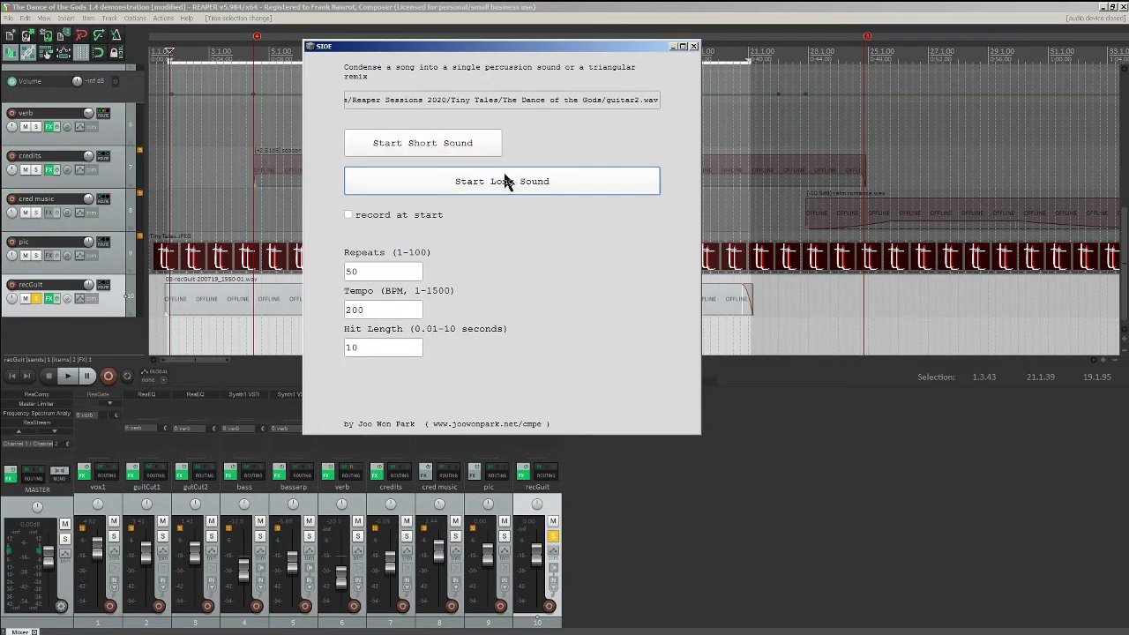
Step: Change Hit Length to 6 and play then stop the long sound again
double_click(388, 347)
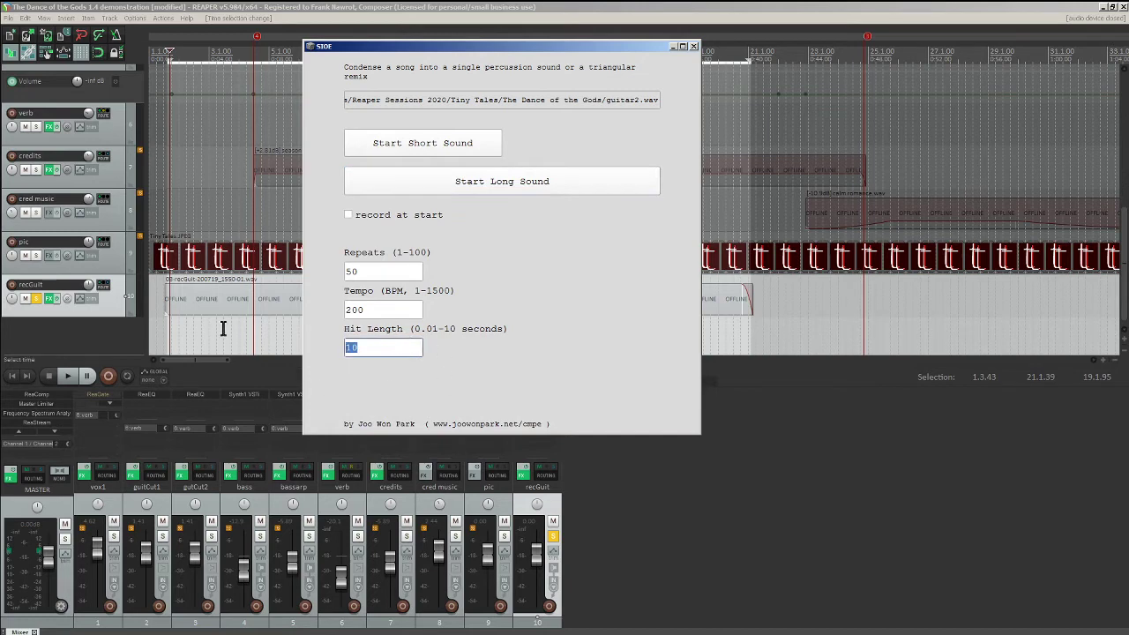
type("6")
left_click(519, 176)
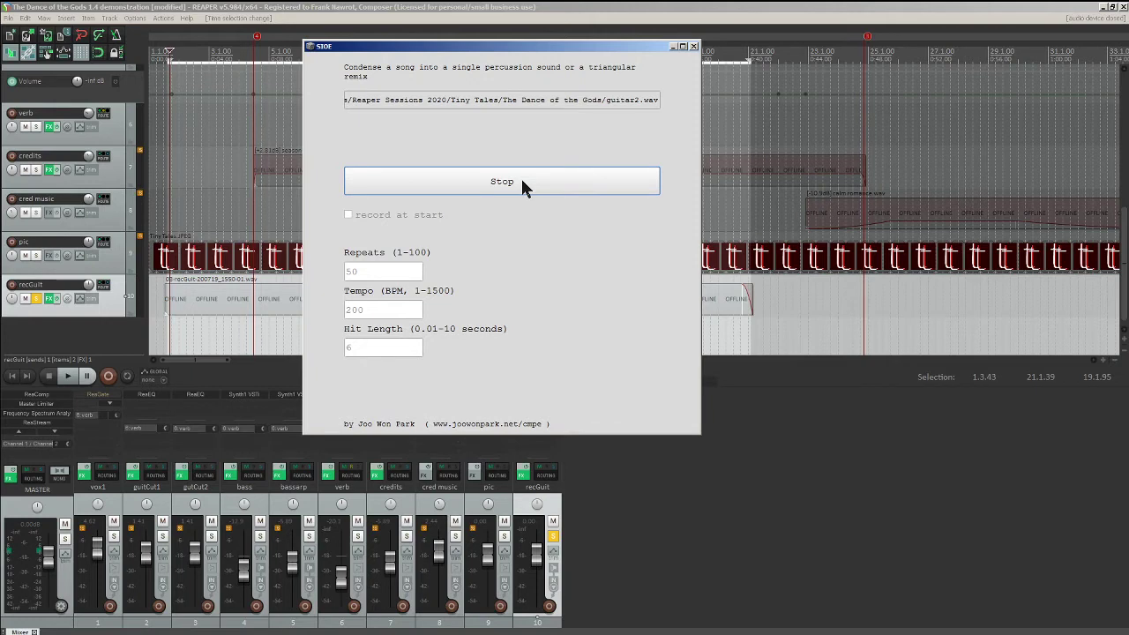
left_click(506, 186)
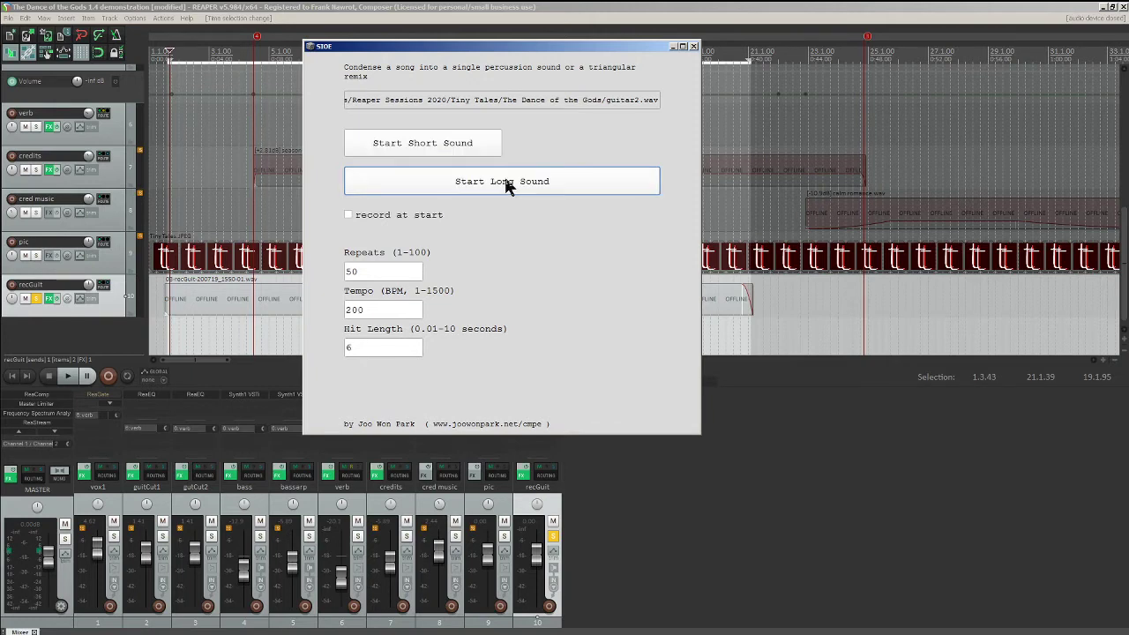
Step: Tick 'record at start' and start the long remix at Repeats 50, Tempo 200, Hit Length 6
left_click(348, 215)
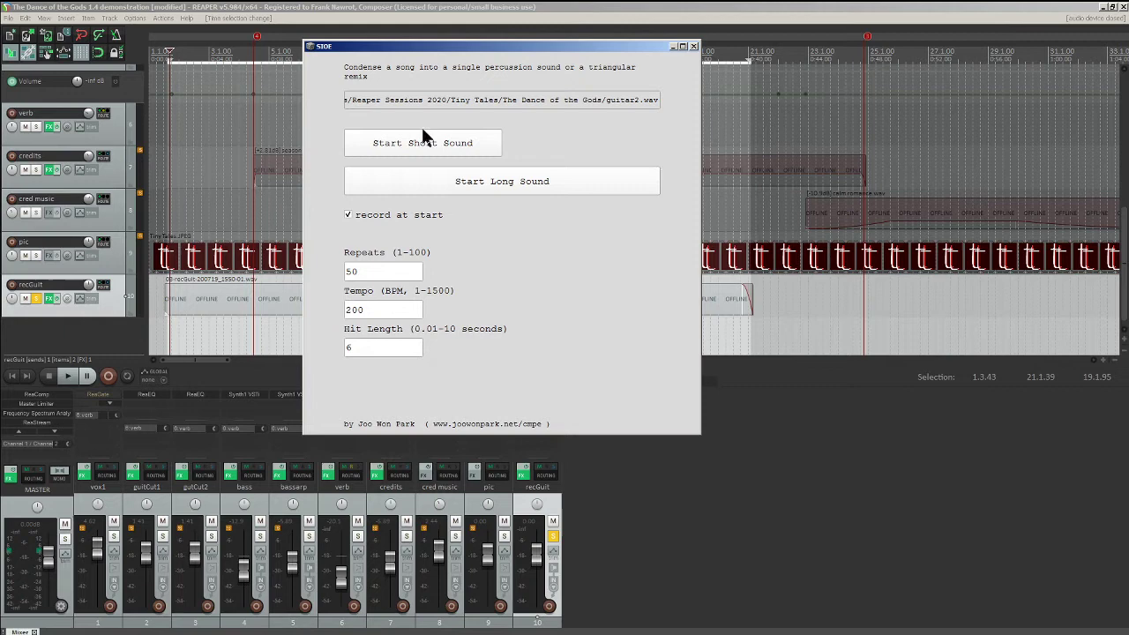
left_click(431, 183)
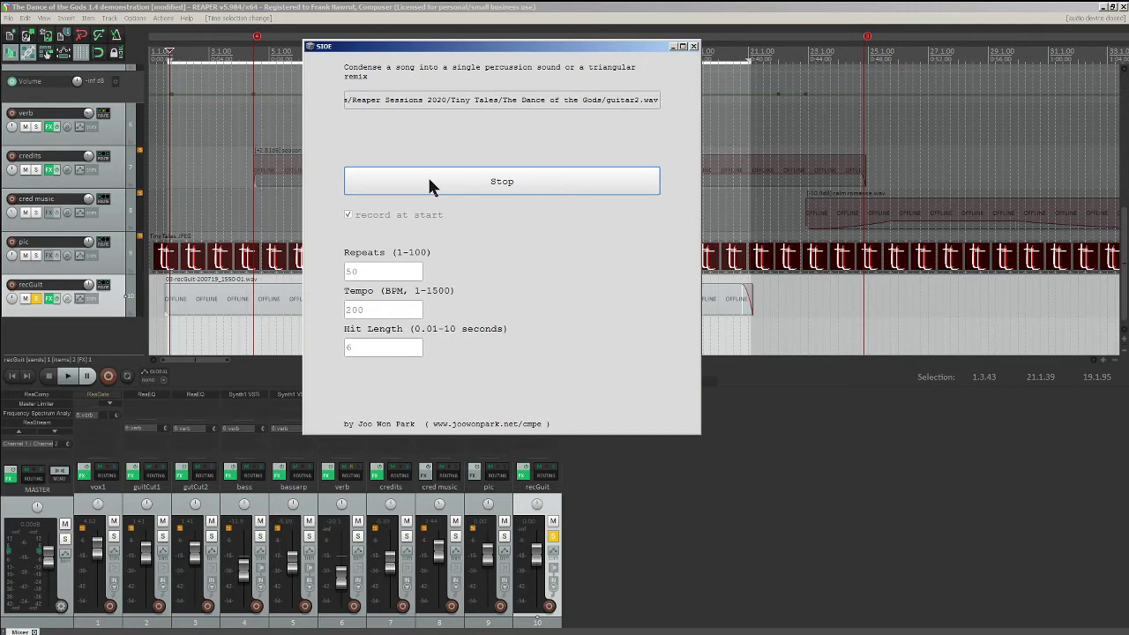
Step: Stop the recording, select SIOE200720_150931 in the Recordings folder, and bring REAPER forward
left_click(567, 192)
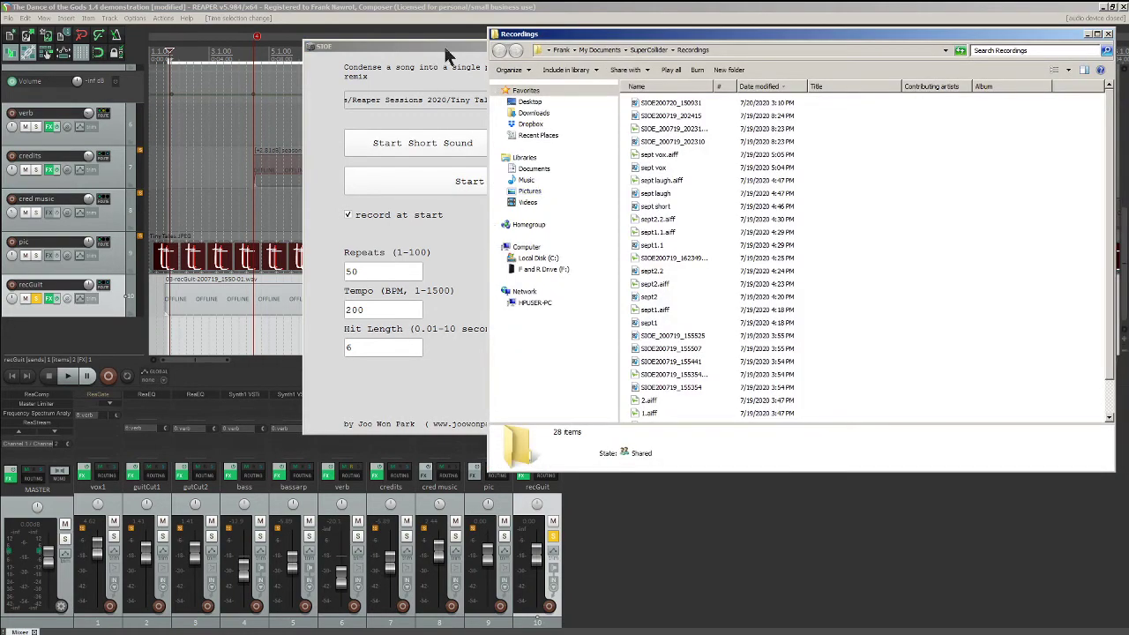
left_click_drag(445, 54, 345, 50)
left_click(572, 42)
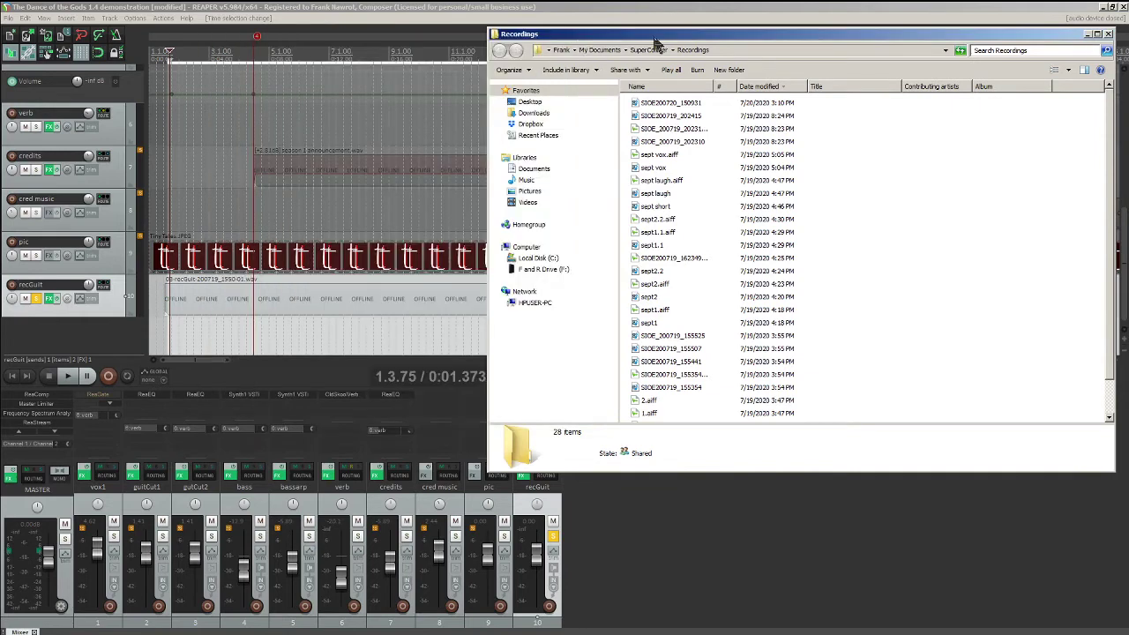
left_click_drag(493, 36, 241, 42)
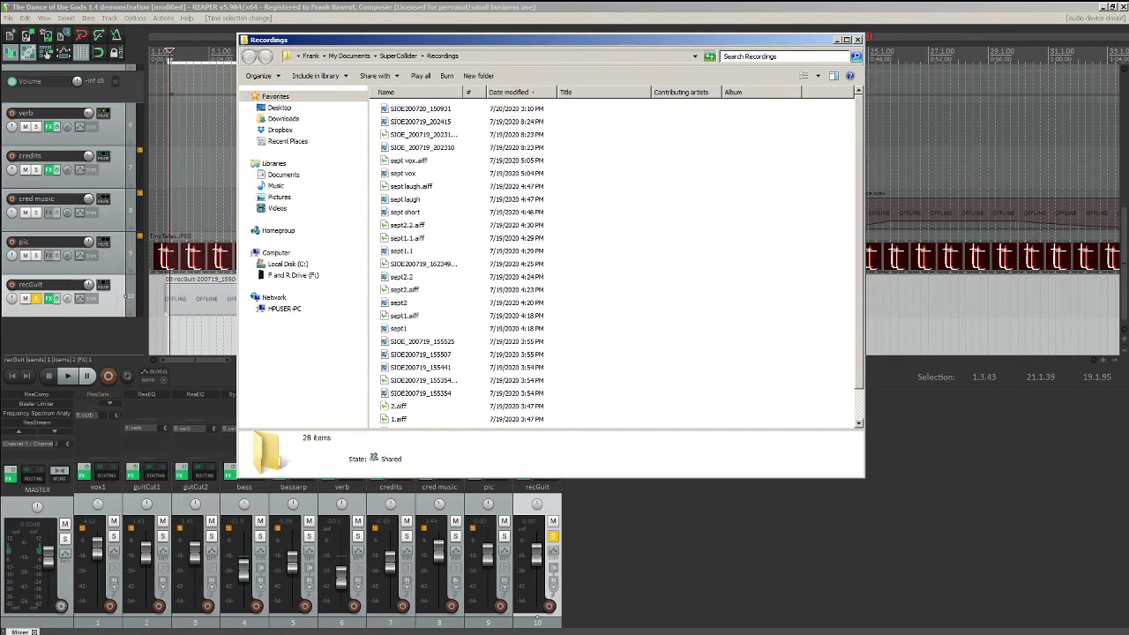
left_click(402, 110)
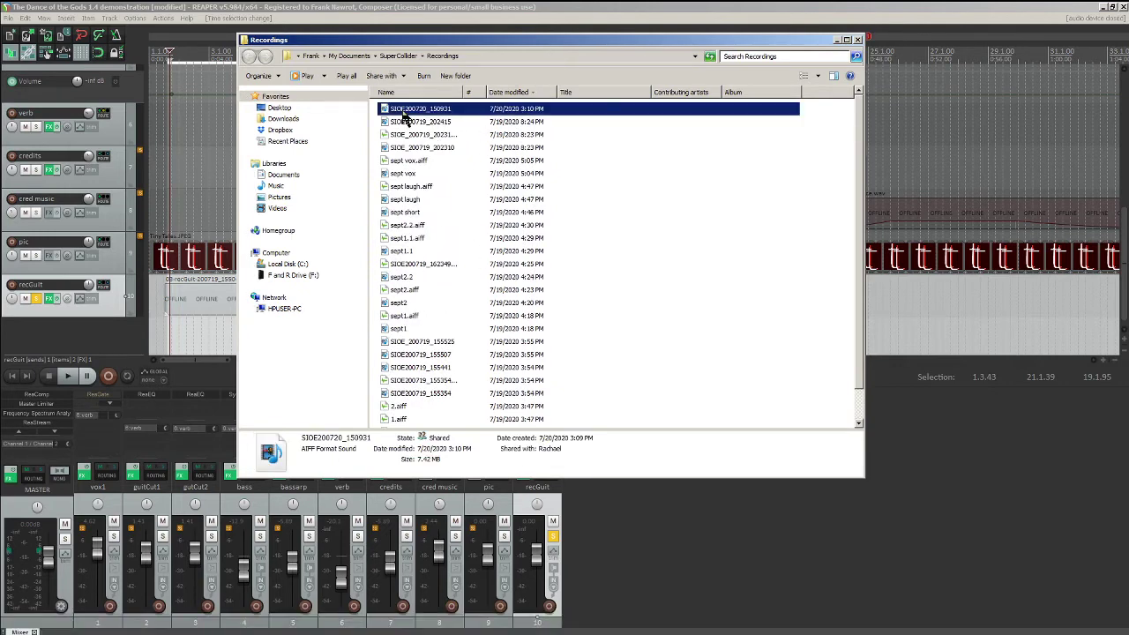
left_click(53, 317)
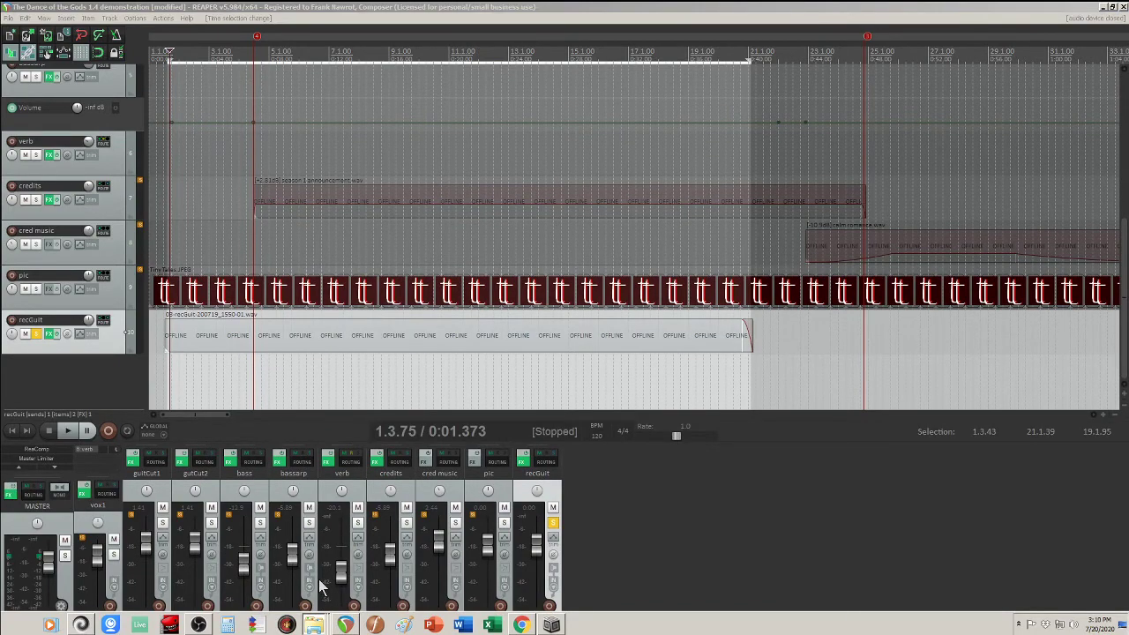
Step: Drop SIOE200720_150931 into REAPER as a new track, solo it and unsolo recGuit
left_click(314, 624)
left_click_drag(420, 108, 227, 355)
left_click(856, 41)
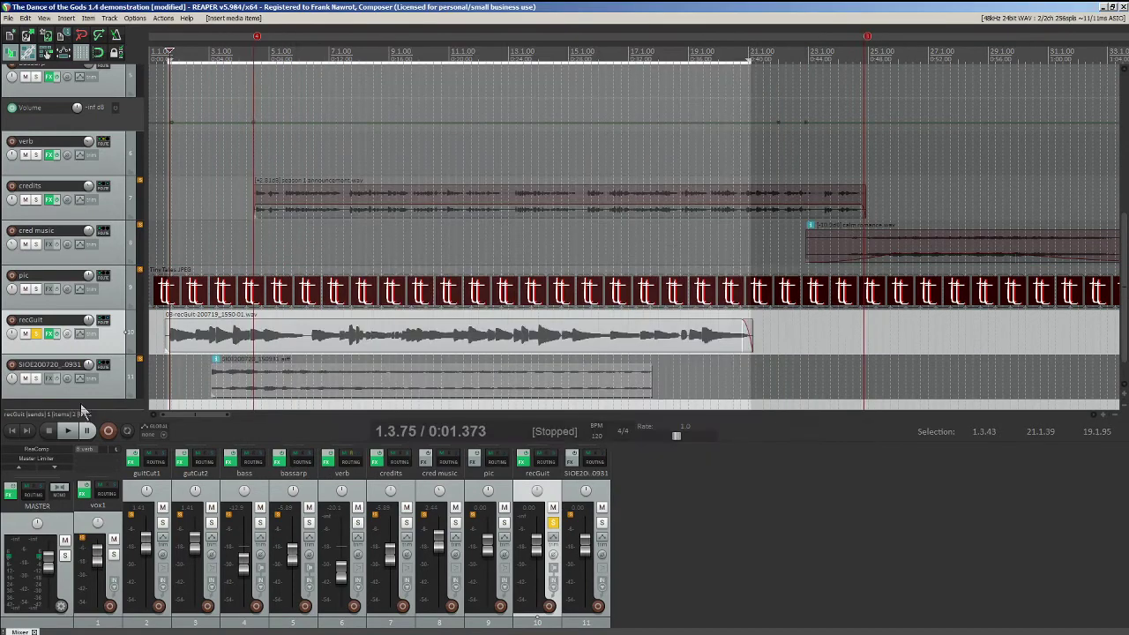
left_click(36, 378)
scroll(55, 330, "down", 1)
left_click(36, 306)
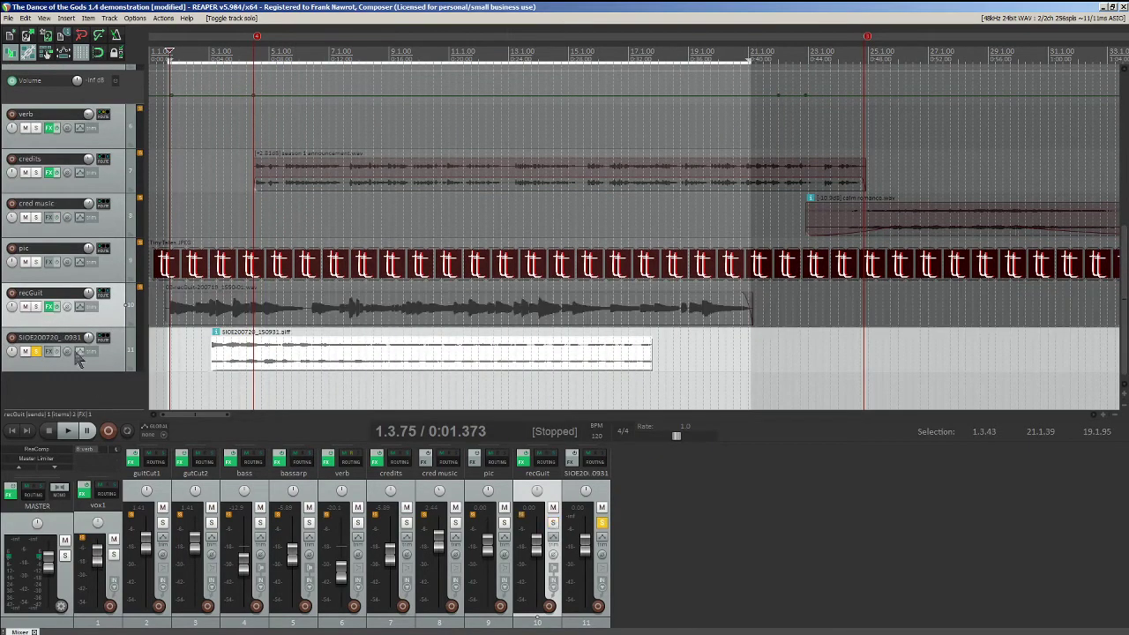
scroll(81, 372, "up", 3)
scroll(84, 356, "down", 3)
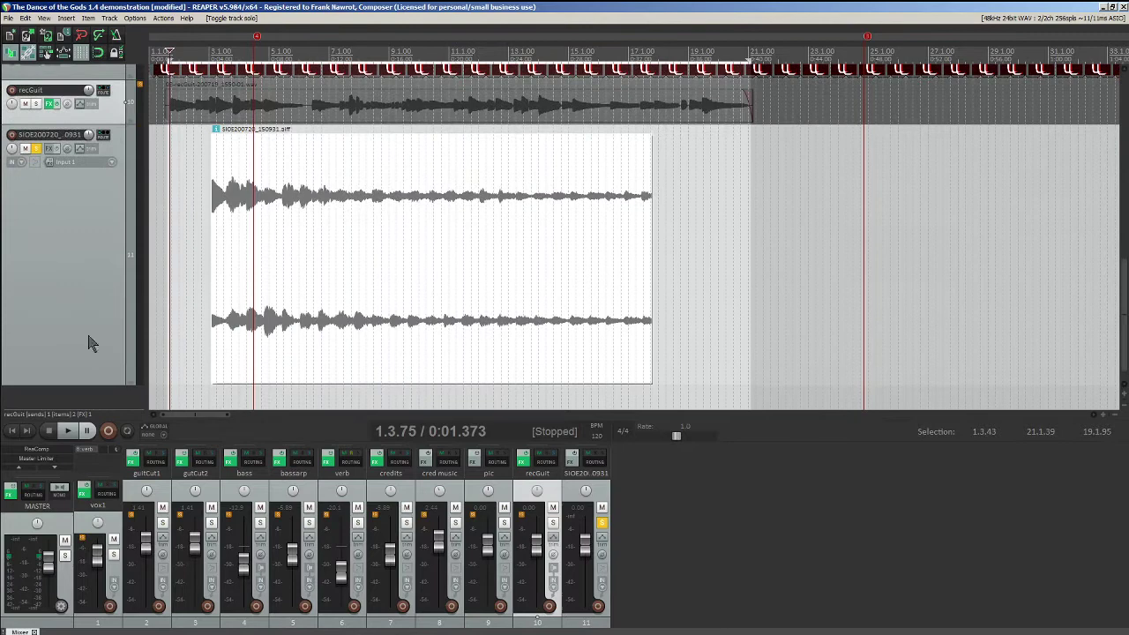
Step: Normalize the SIOE item, then lower its item gain to +7.27 dB
left_click_drag(219, 126, 276, 159)
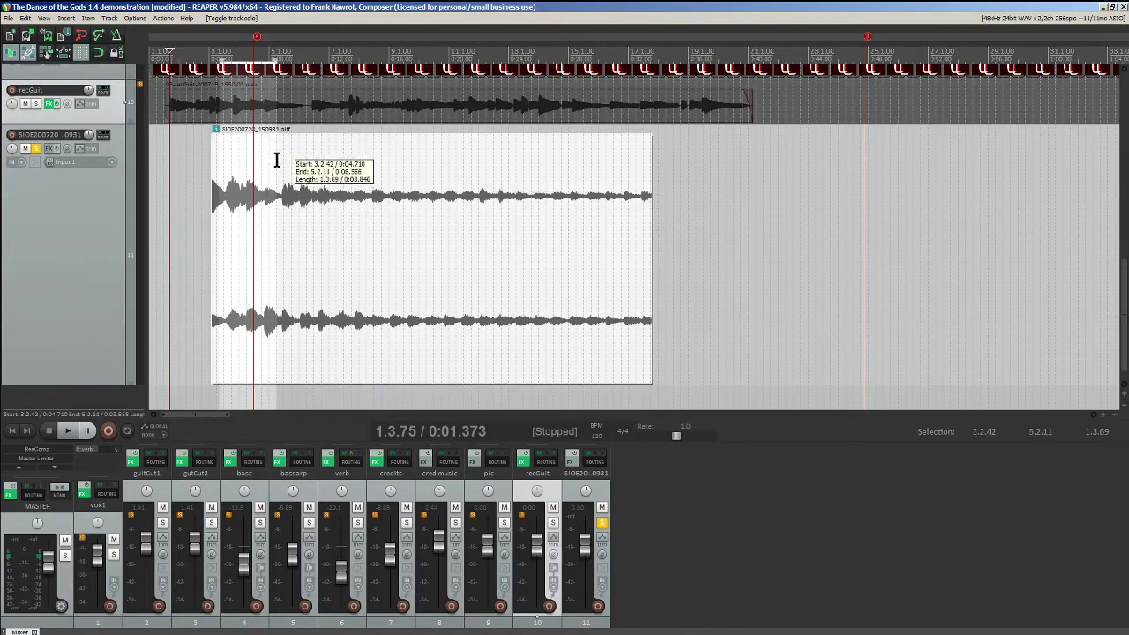
left_click(297, 226)
key("ctrl+shift+n")
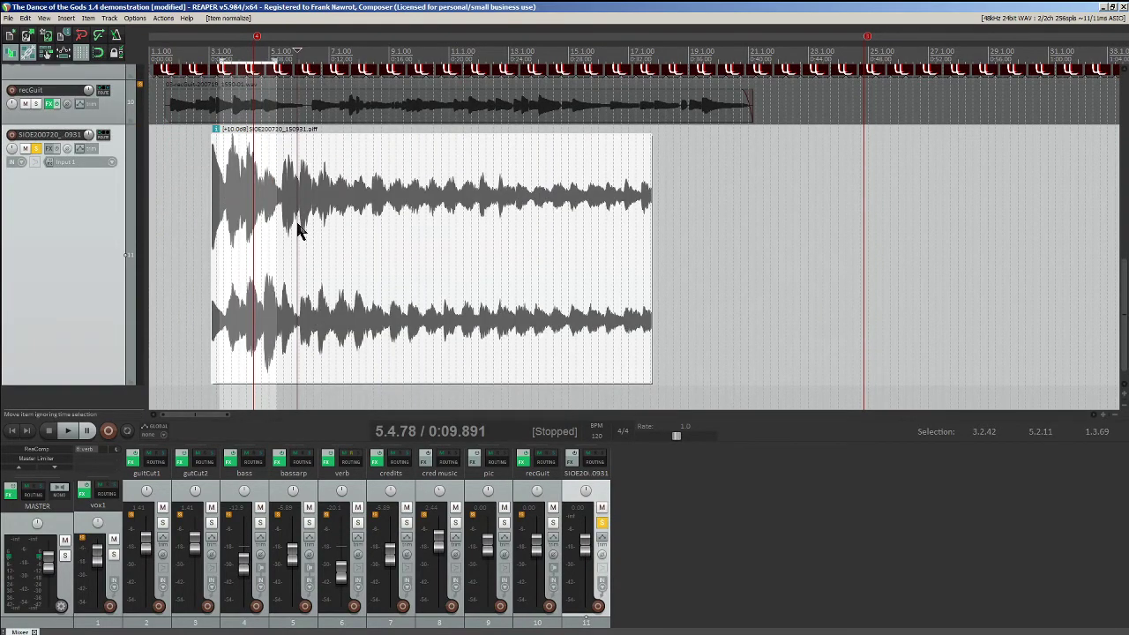
mouse_move(289, 123)
left_click(247, 132)
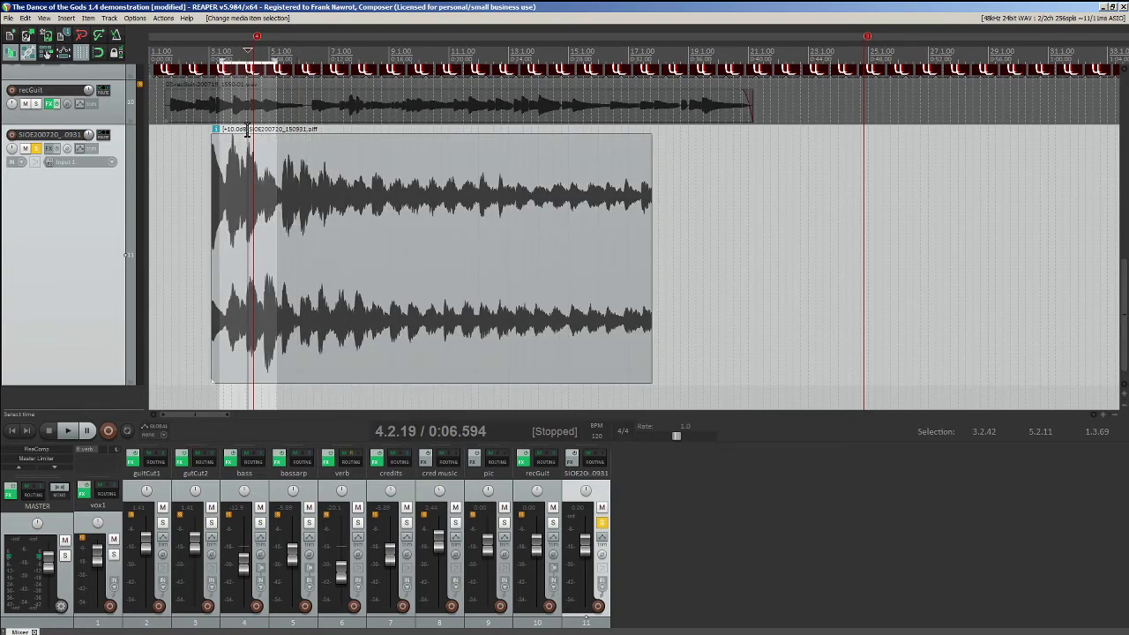
left_click_drag(271, 132, 560, 153)
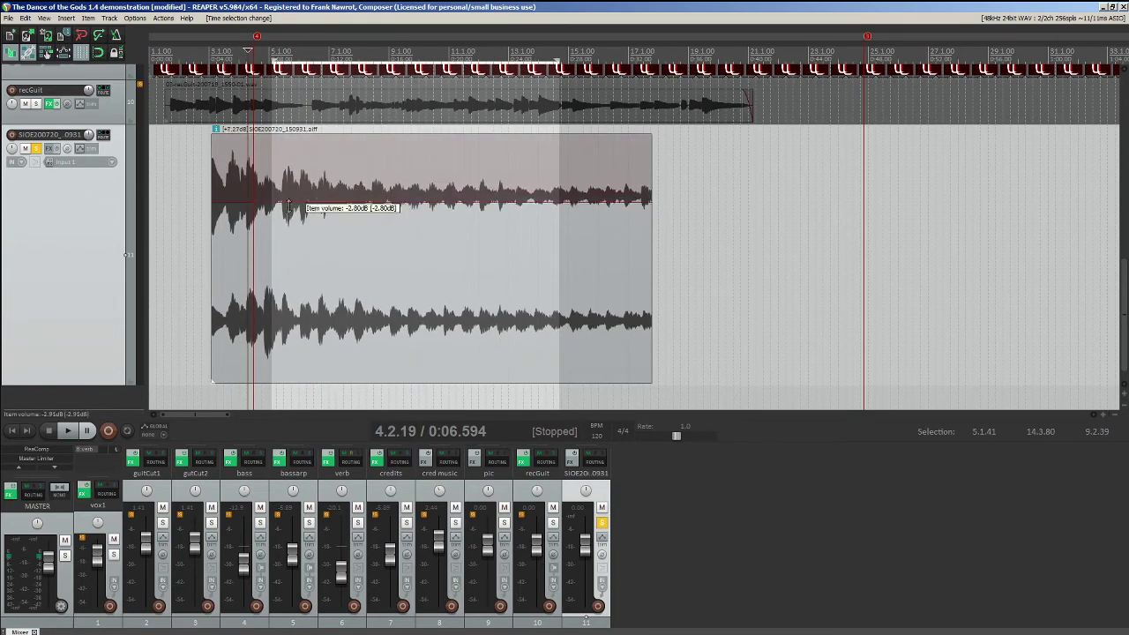
Step: Solo the recGuit track and play the original guitar on its own, then stop
left_click(37, 148)
scroll(29, 166, "up", 2)
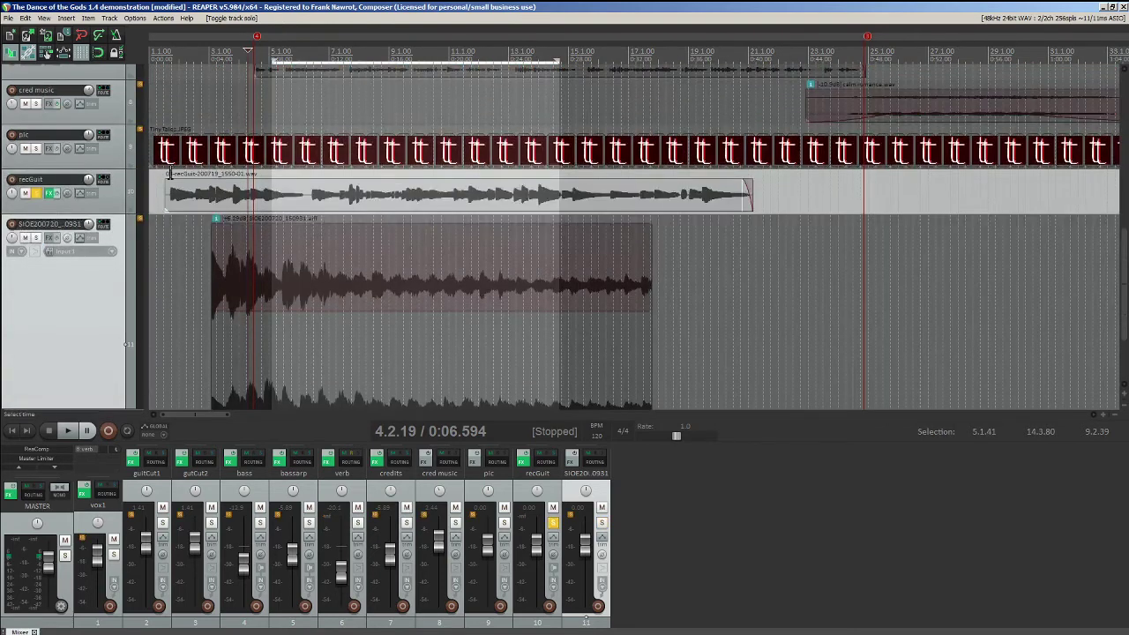
left_click(126, 190)
key("space")
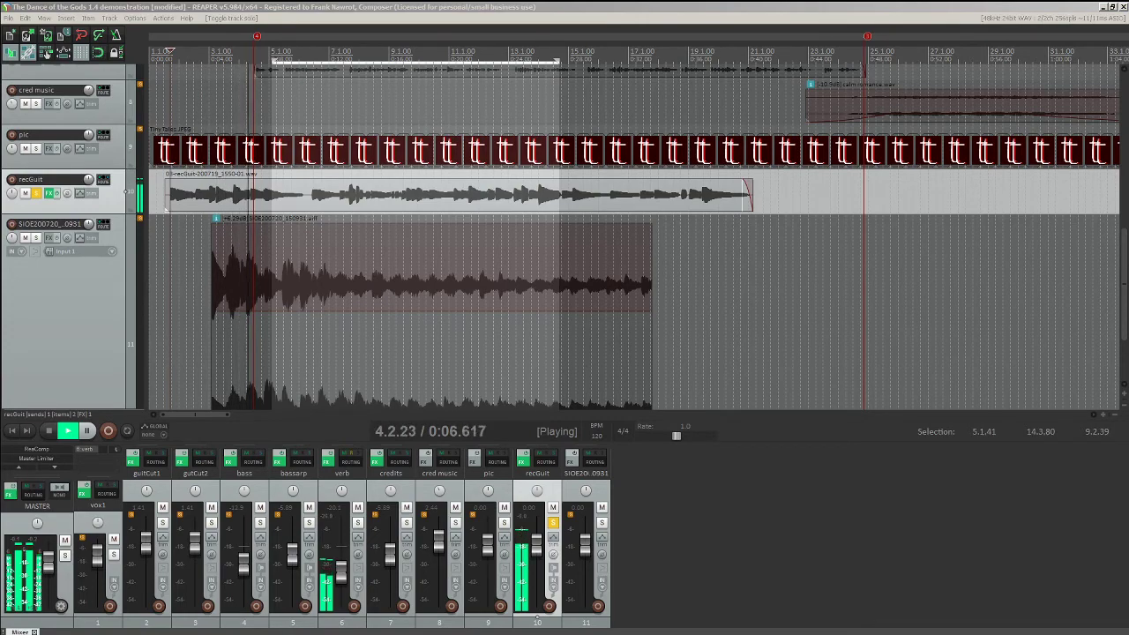
key("space")
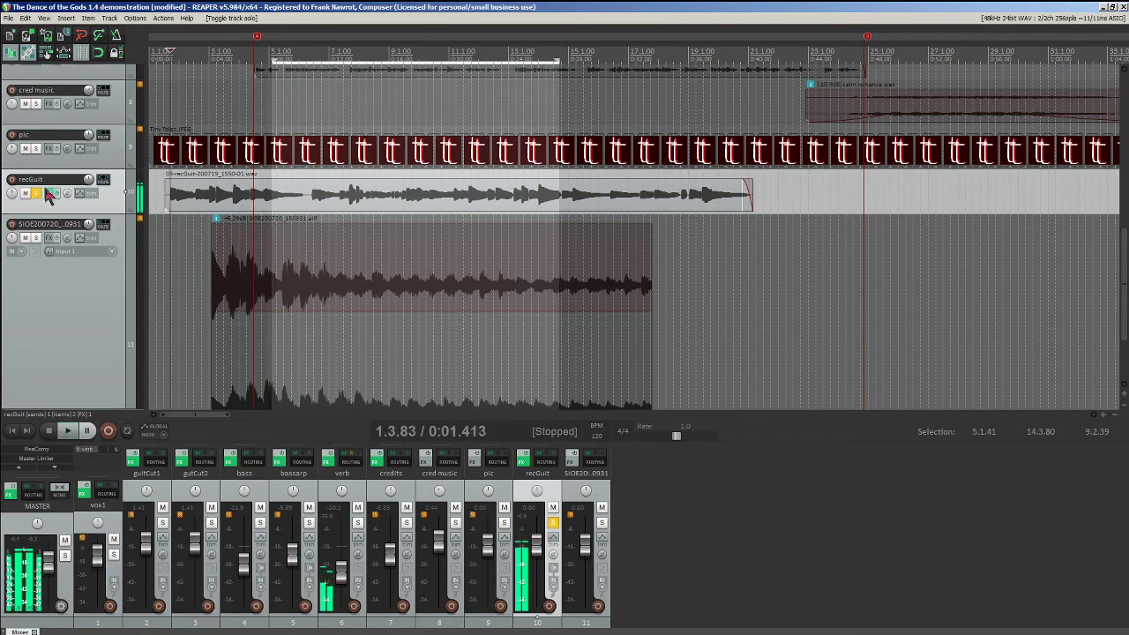
Step: Unsolo recGuit, solo the SIOE track, and play the remix from its item start
left_click(36, 193)
left_click(35, 237)
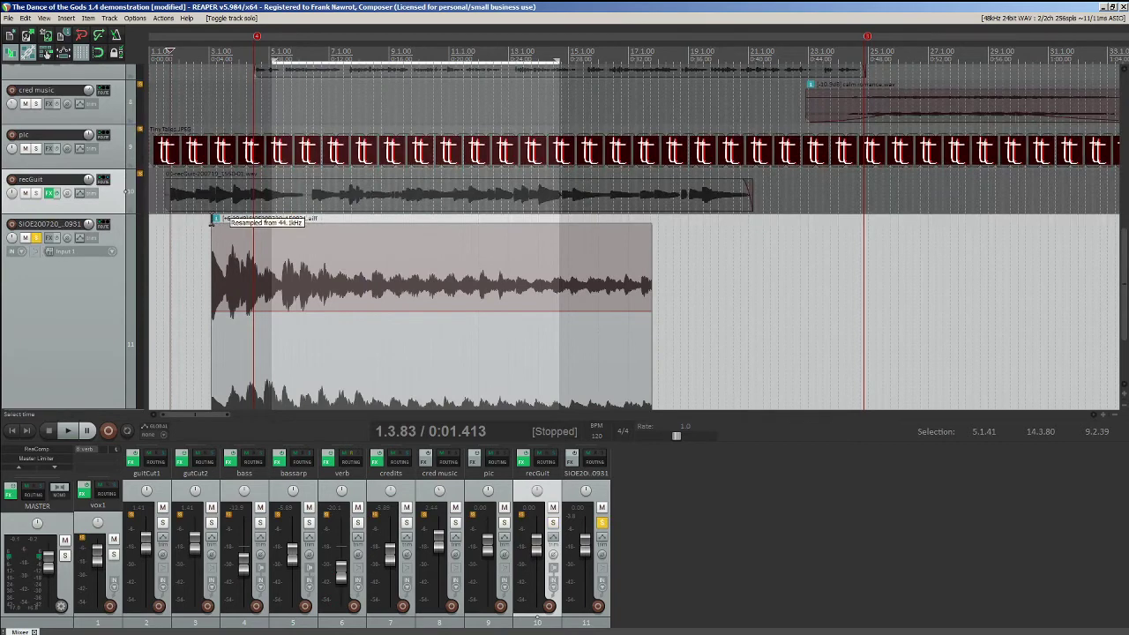
left_click(211, 222)
key("space")
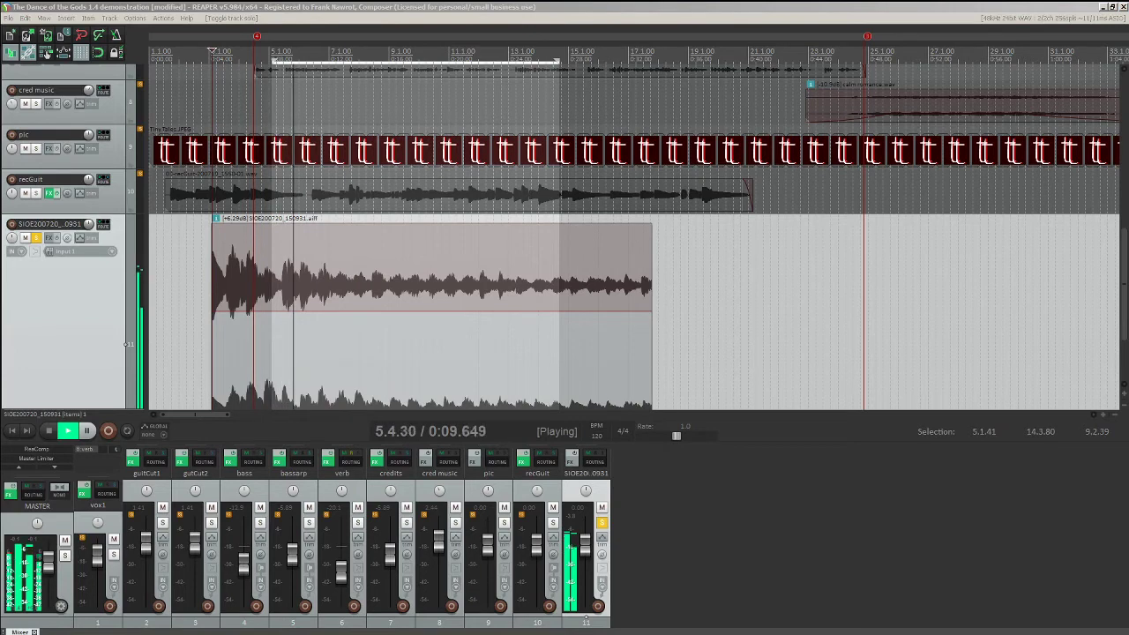
scroll(20, 327, "down", 2)
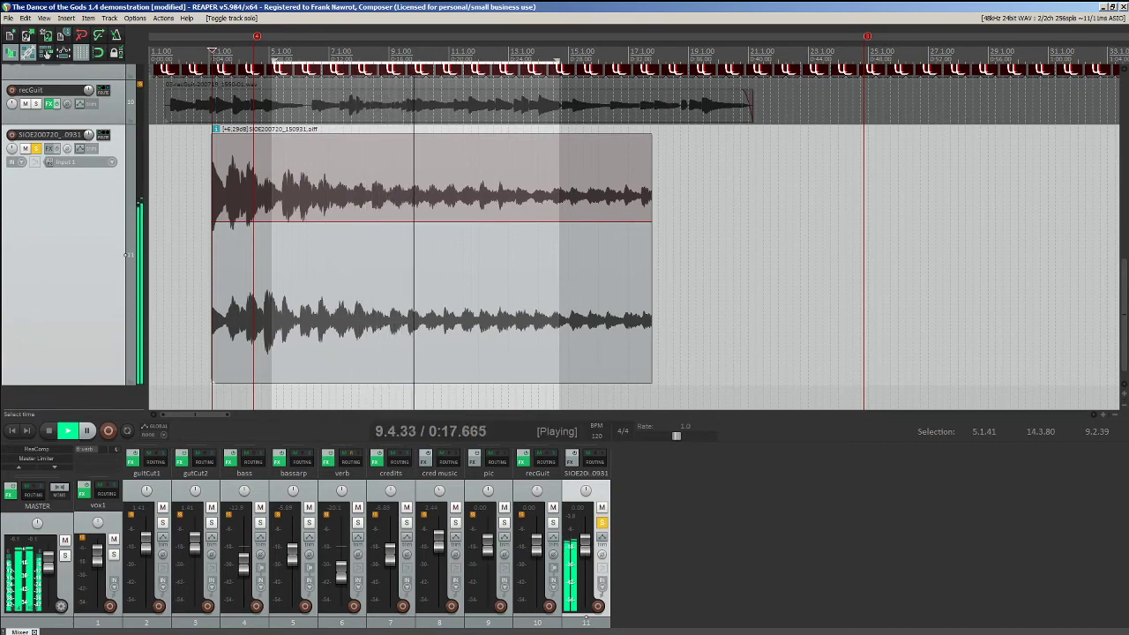
key("space")
Step: Unsolo the SIOE track and mute both the SIOE and recGuit tracks
left_click(36, 148)
left_click(25, 148)
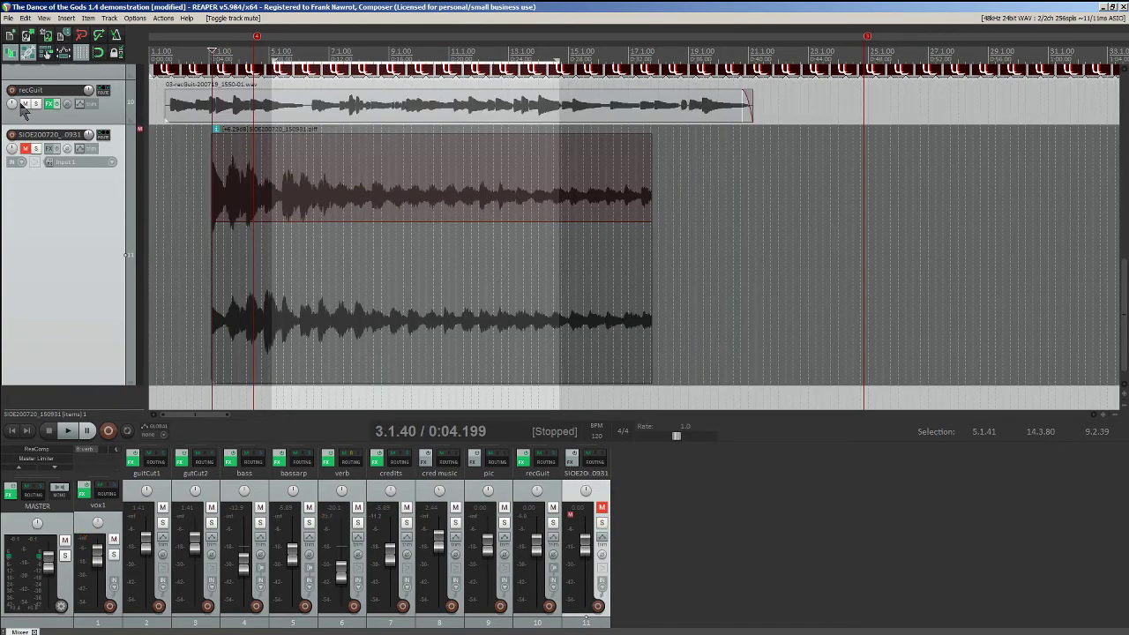
left_click(25, 103)
scroll(42, 251, "up", 4)
scroll(41, 251, "up", 5)
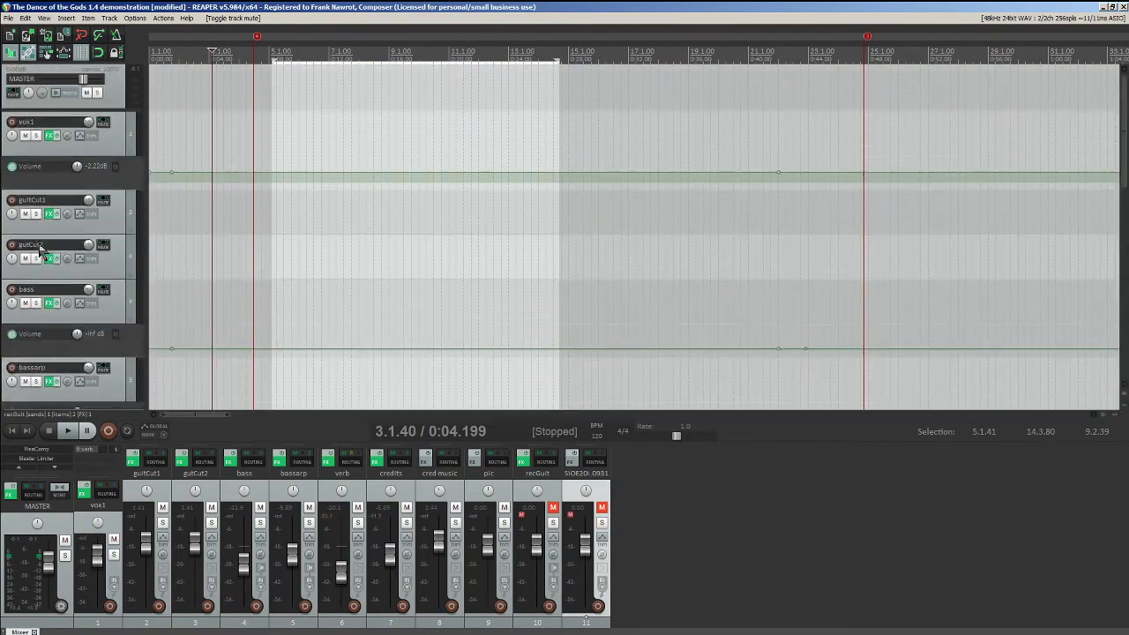
Step: Zoom and scroll through the whole podcast arrangement to look it over
scroll(517, 267, "down", 5)
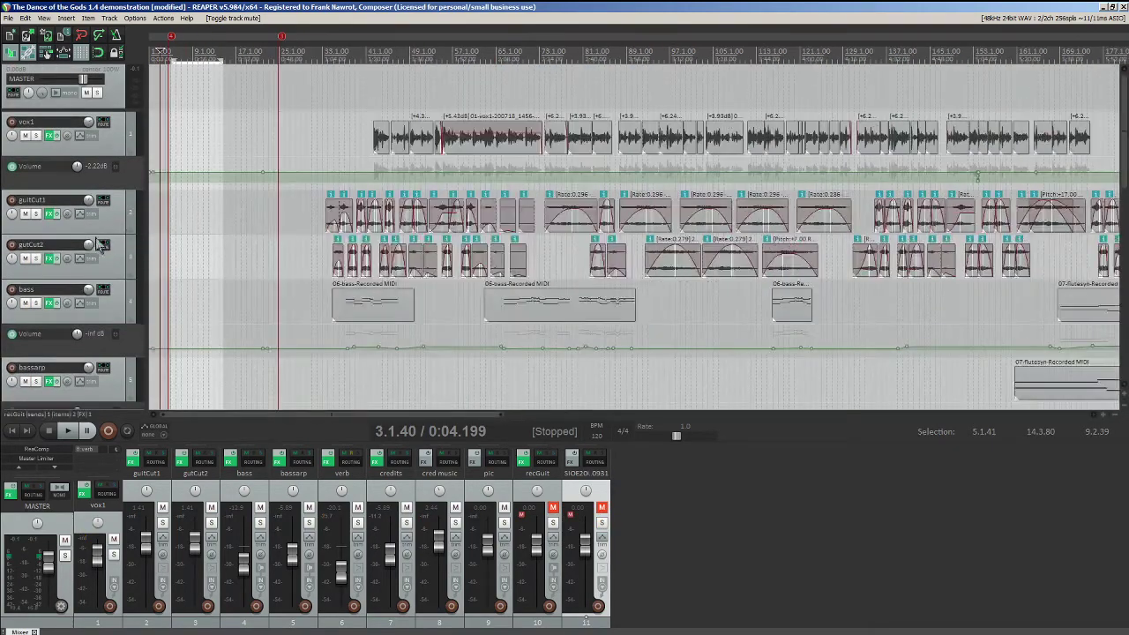
scroll(78, 251, "down", 3)
scroll(78, 251, "up", 6)
scroll(467, 283, "down", 3)
scroll(468, 284, "up", 5)
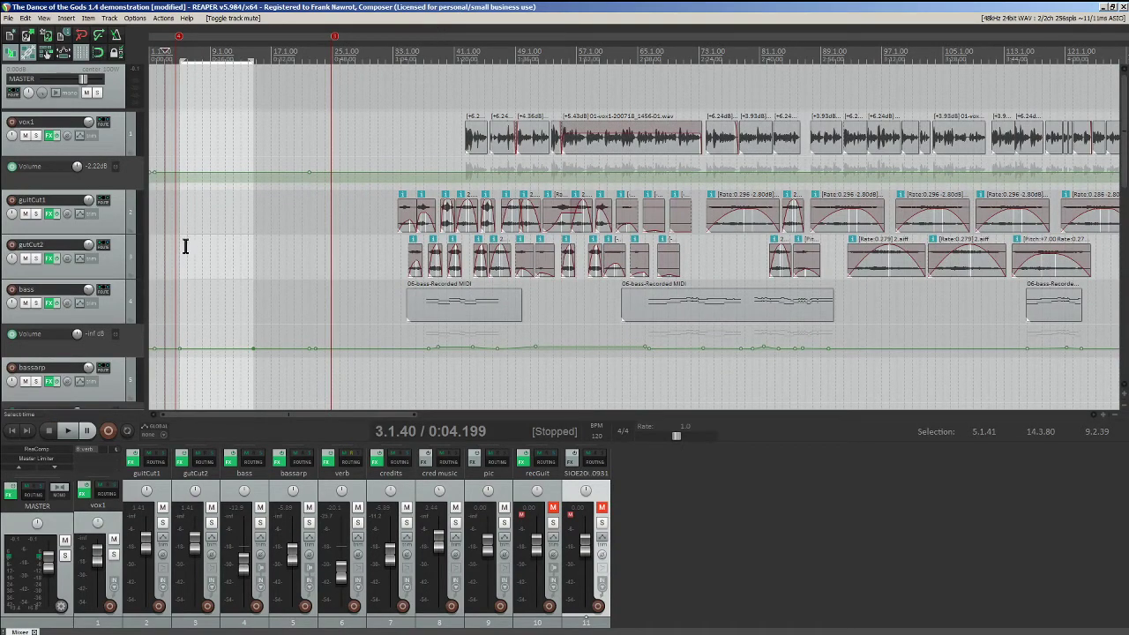
scroll(142, 272, "down", 4)
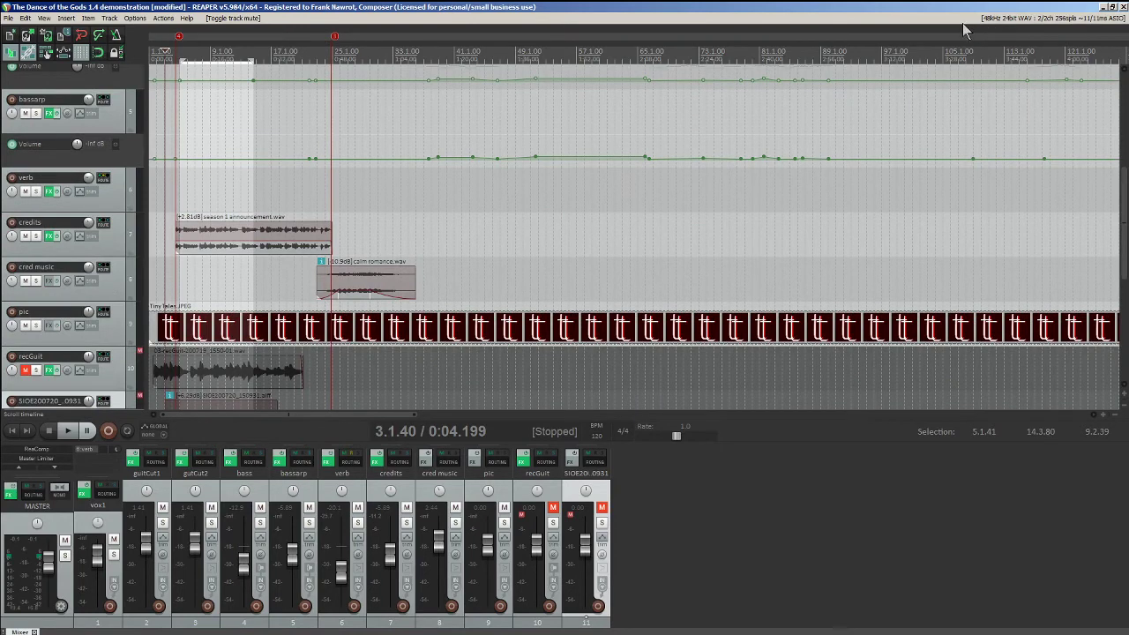
Step: Bring the SIOE remix window (Repeats 50, Tempo 200, Hit Length 6) back over REAPER
left_click(29, 53)
mouse_move(517, 625)
left_click(551, 625)
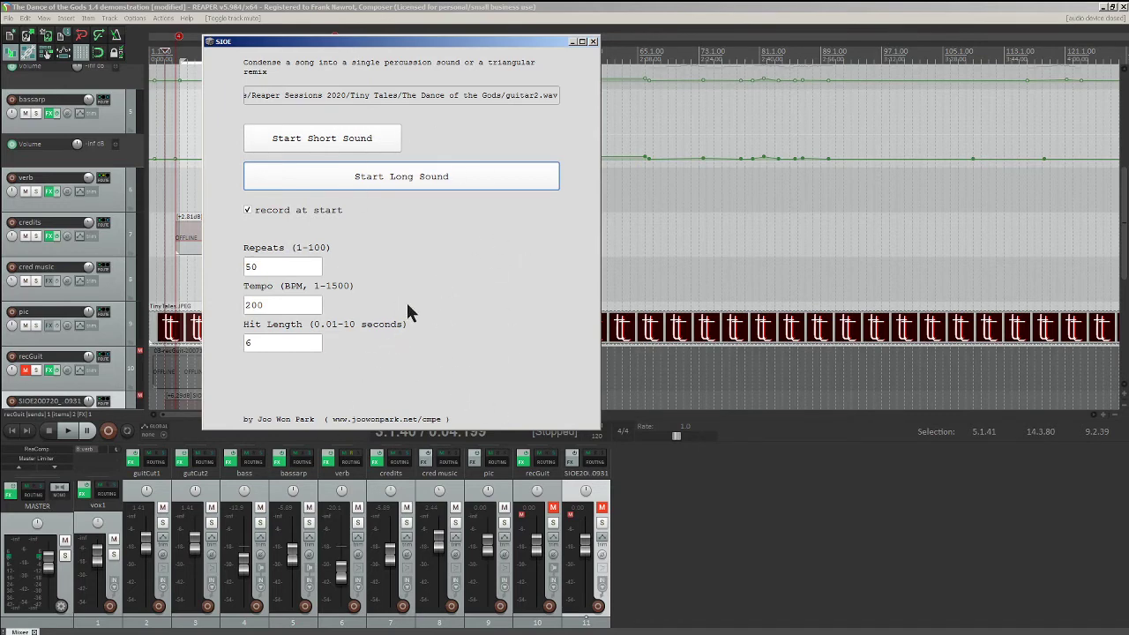
Step: Hide the SIOE window and scroll the REAPER track list
left_click(571, 41)
scroll(50, 265, "up", 5)
scroll(50, 291, "down", 10)
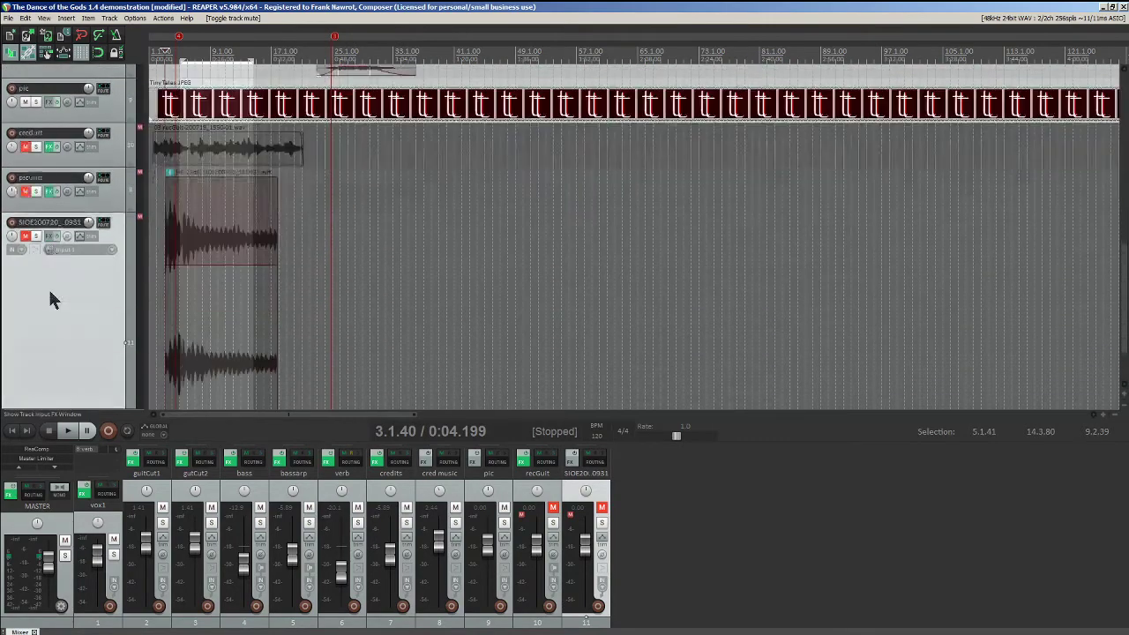
scroll(49, 291, "up", 10)
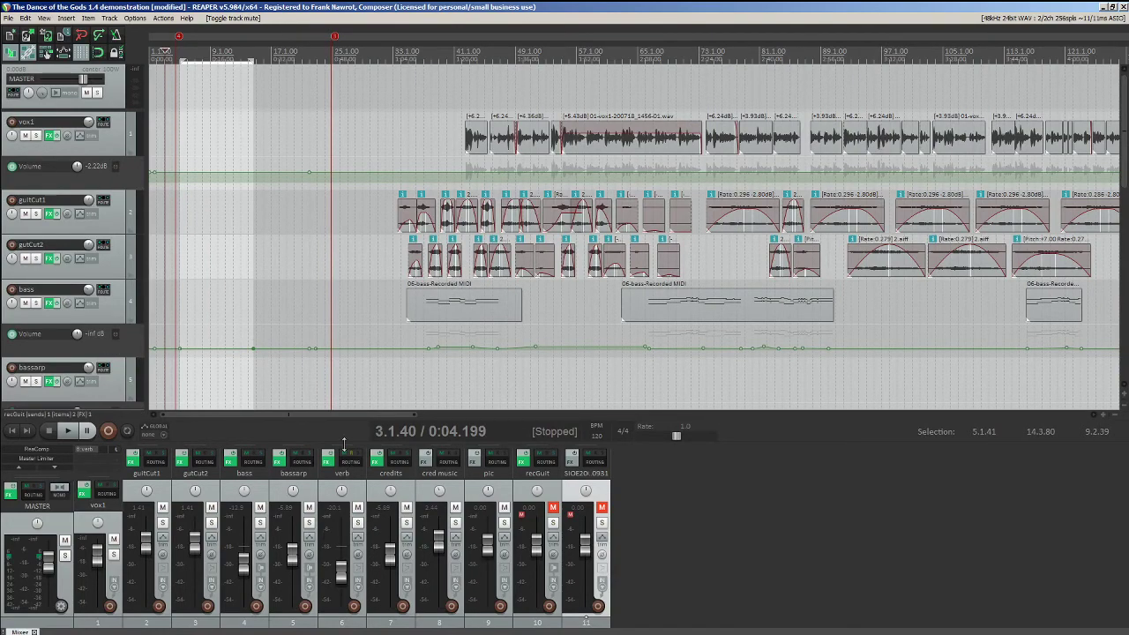
Step: Inspect and close the bassarp Synth1 instrument, then expand the arrangement to show MASTER through bass
key("F7")
left_click(299, 335)
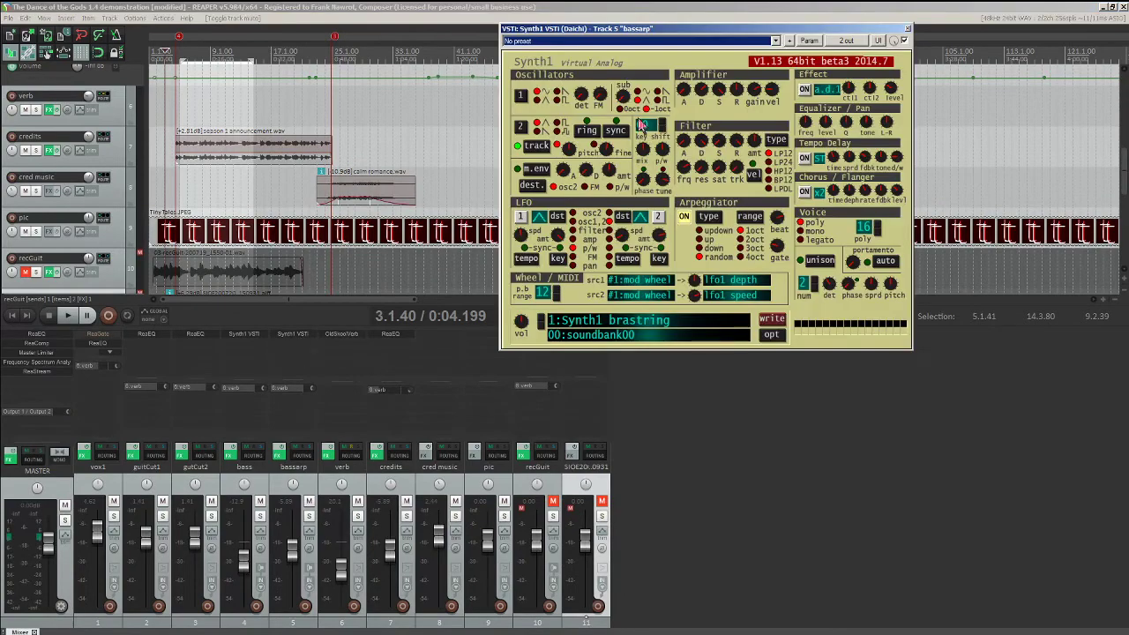
left_click_drag(628, 40, 373, 138)
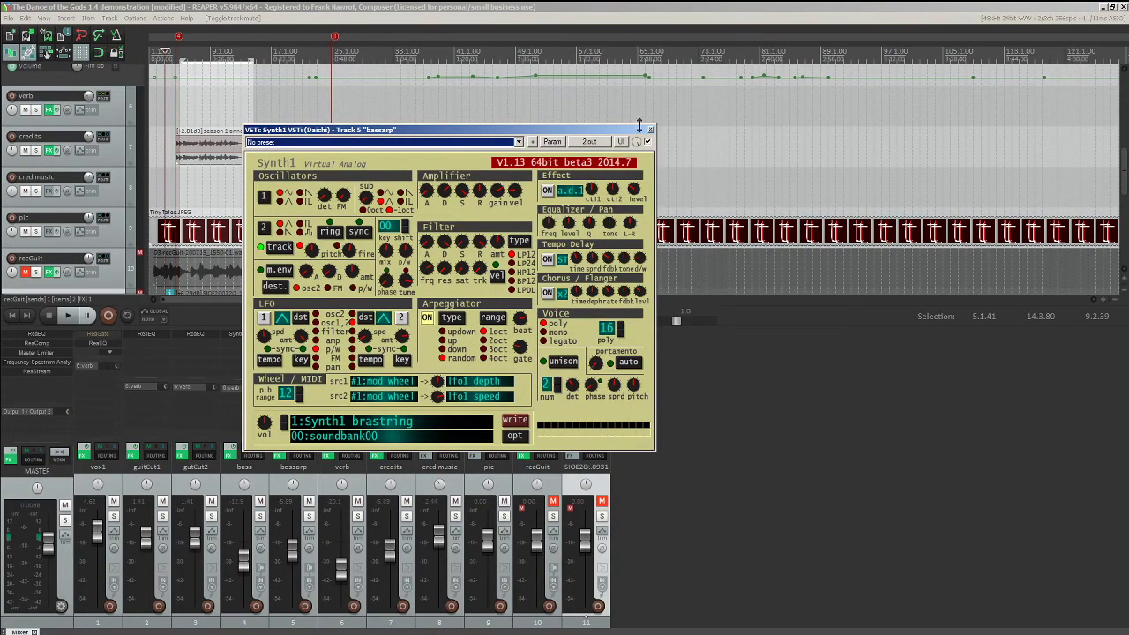
left_click(648, 131)
left_click_drag(437, 327, 446, 569)
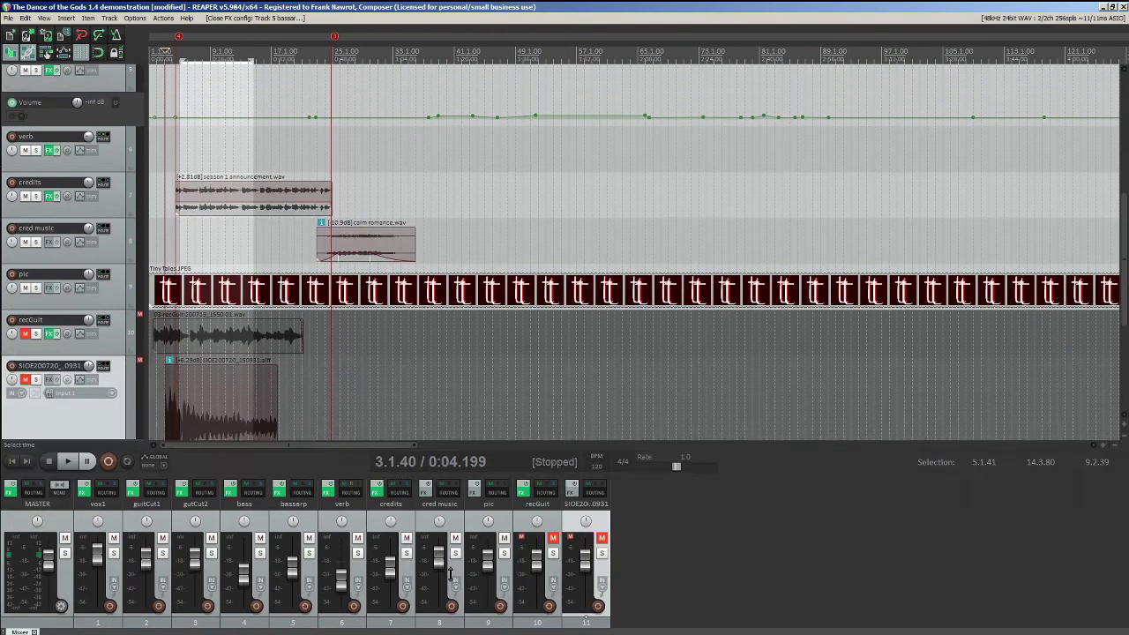
scroll(7, 256, "up", 5)
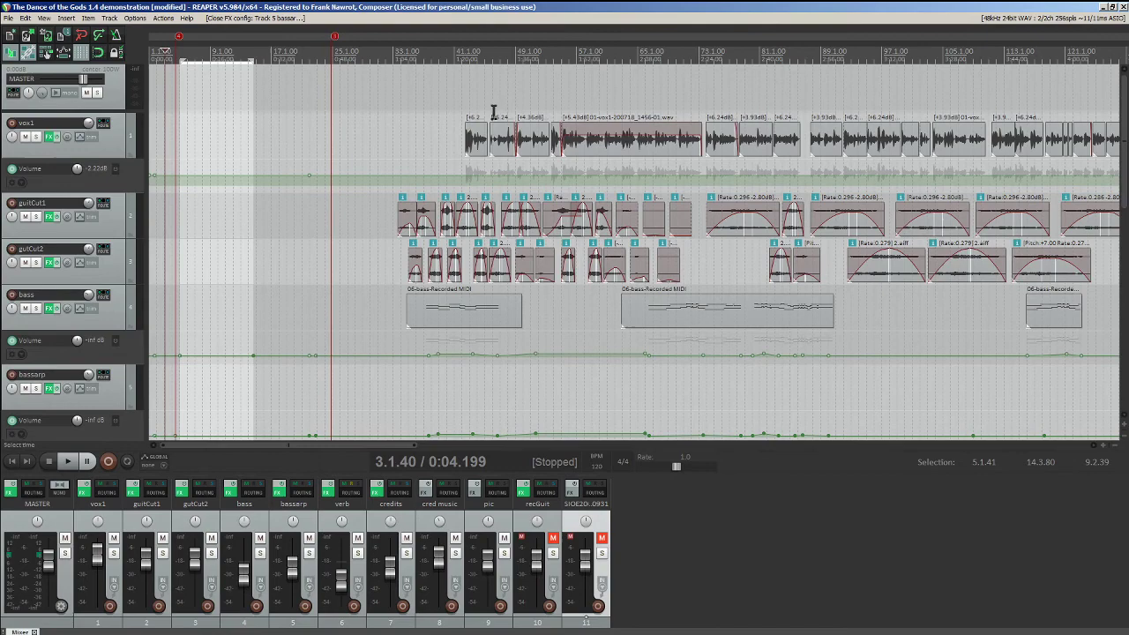
Step: Place the play cursor at 41.3.39, glance at the SIOE window, then return to REAPER
left_click(459, 110)
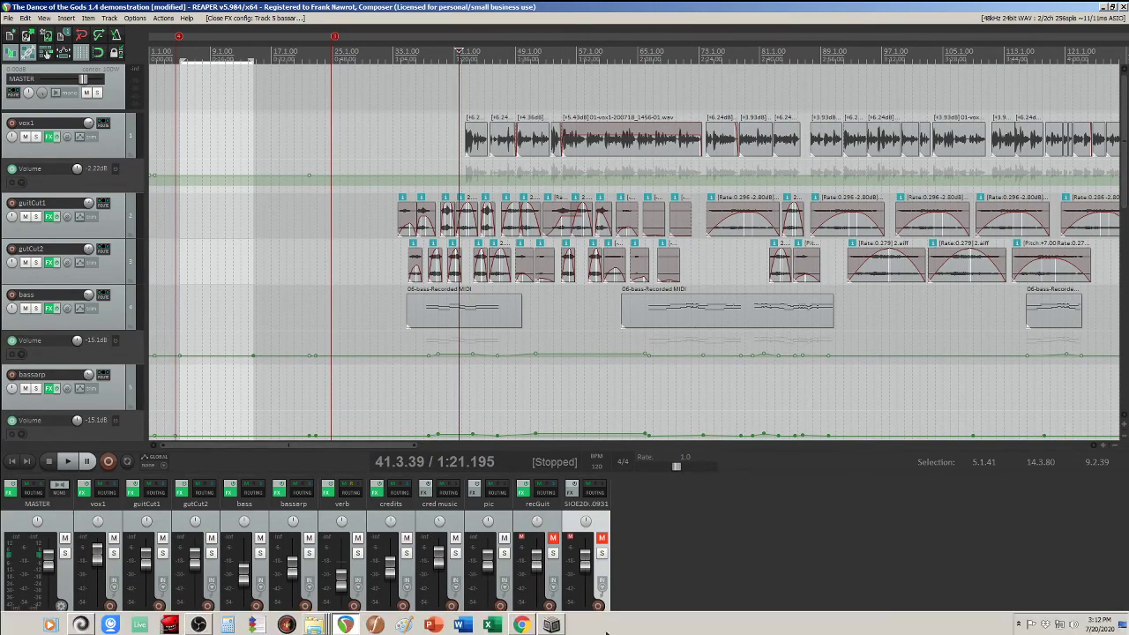
left_click(572, 630)
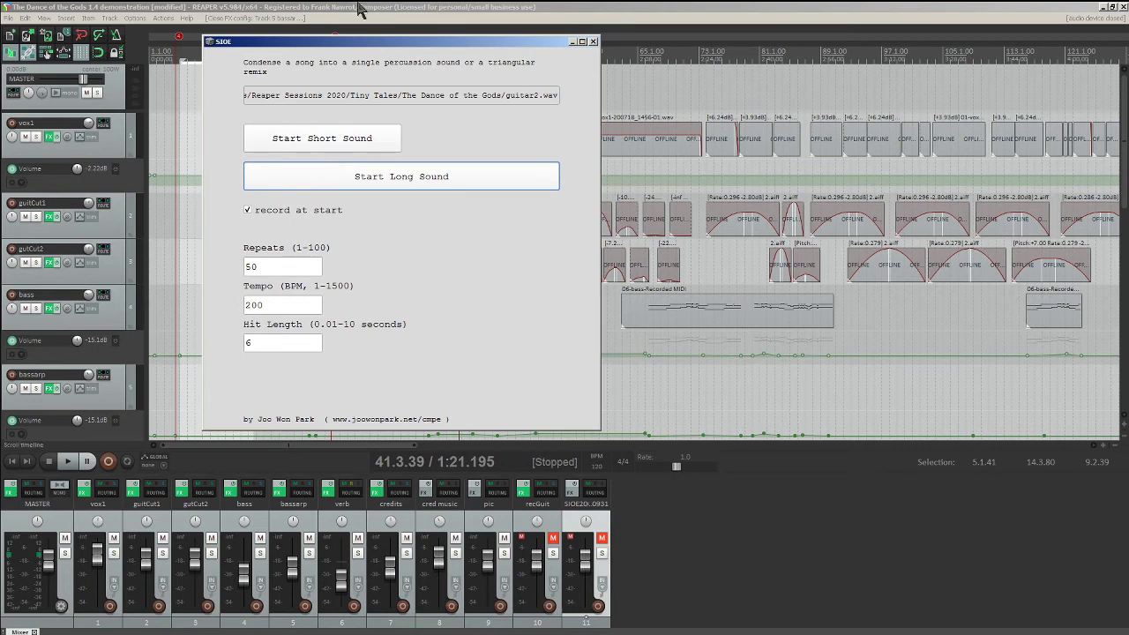
left_click(514, 9)
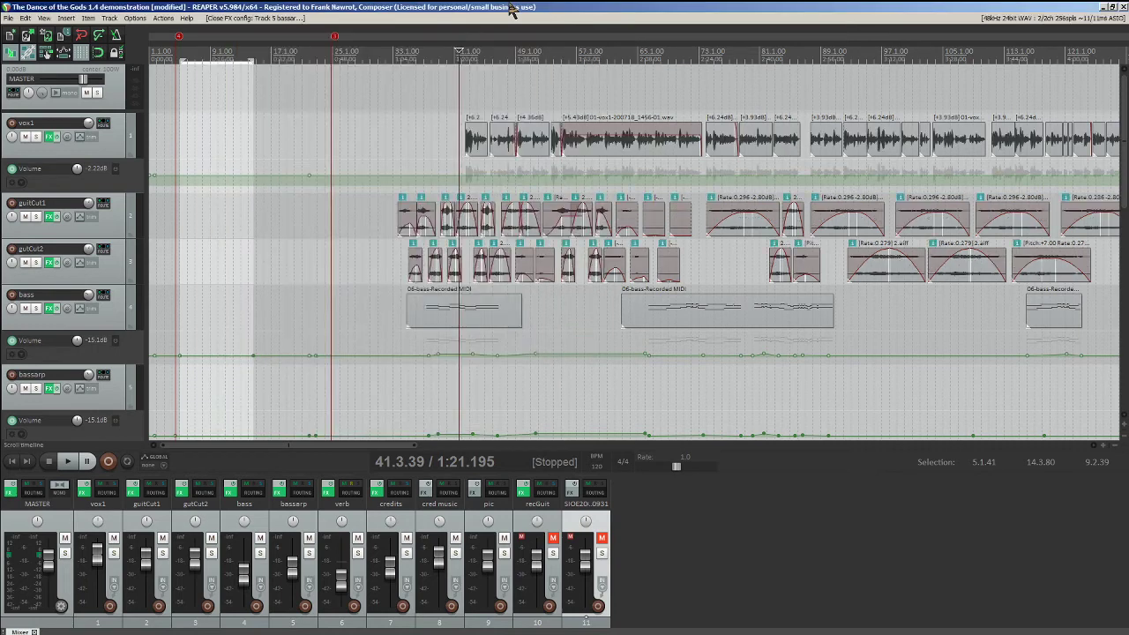
Step: Play from bar 40.4, muting vox1 partway through, then stop and unmute vox1
left_click(436, 149)
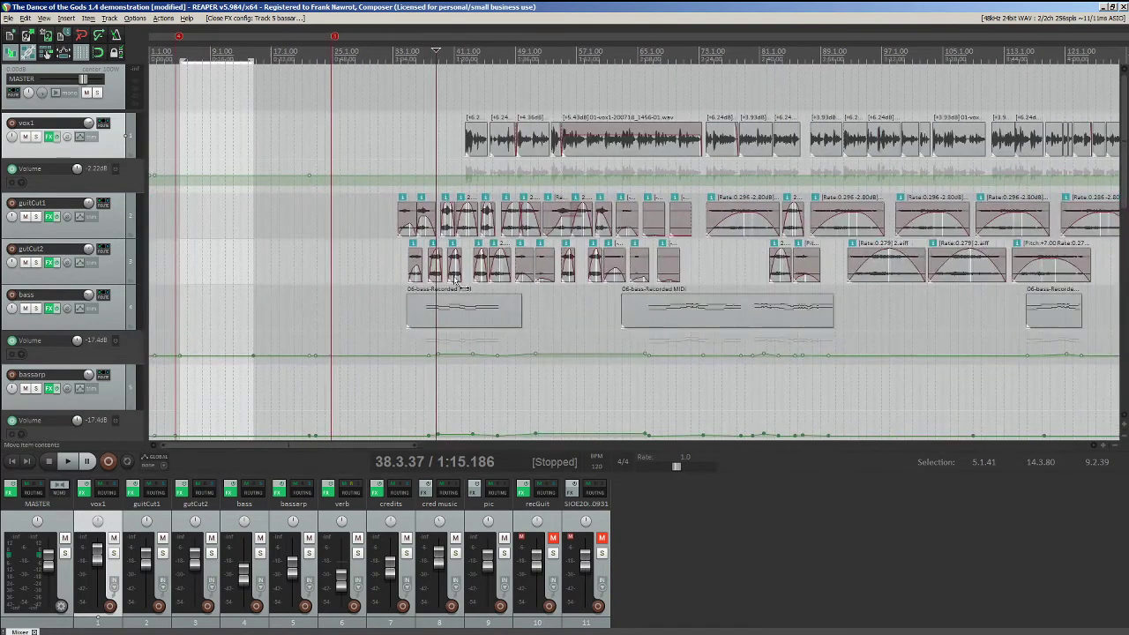
left_click(453, 148)
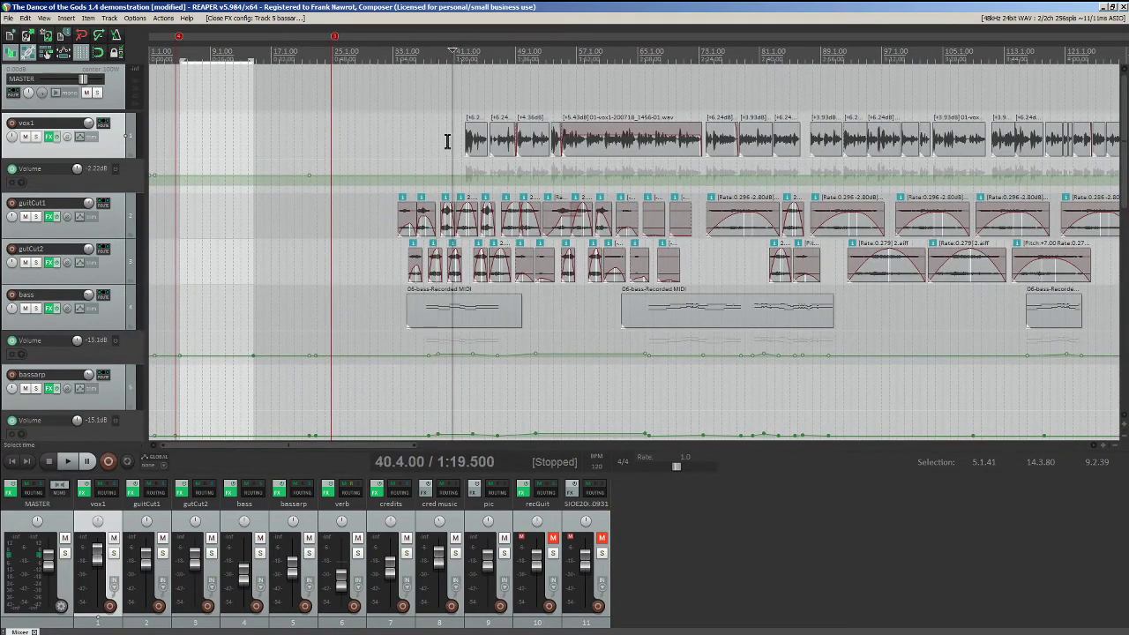
key("space")
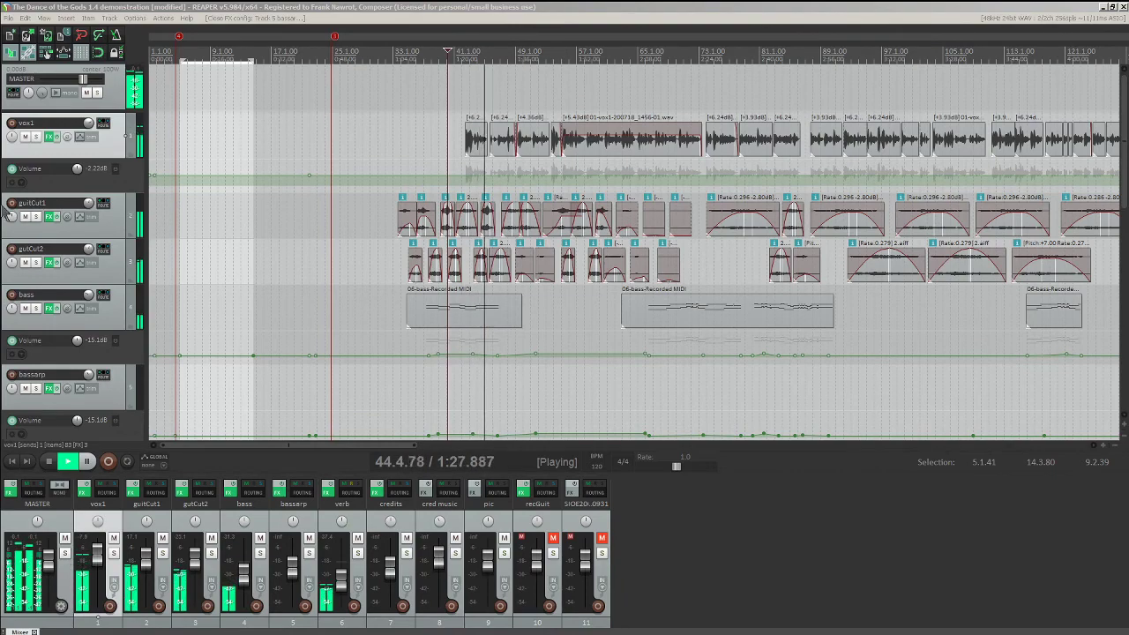
left_click(26, 137)
scroll(678, 365, "up", 5)
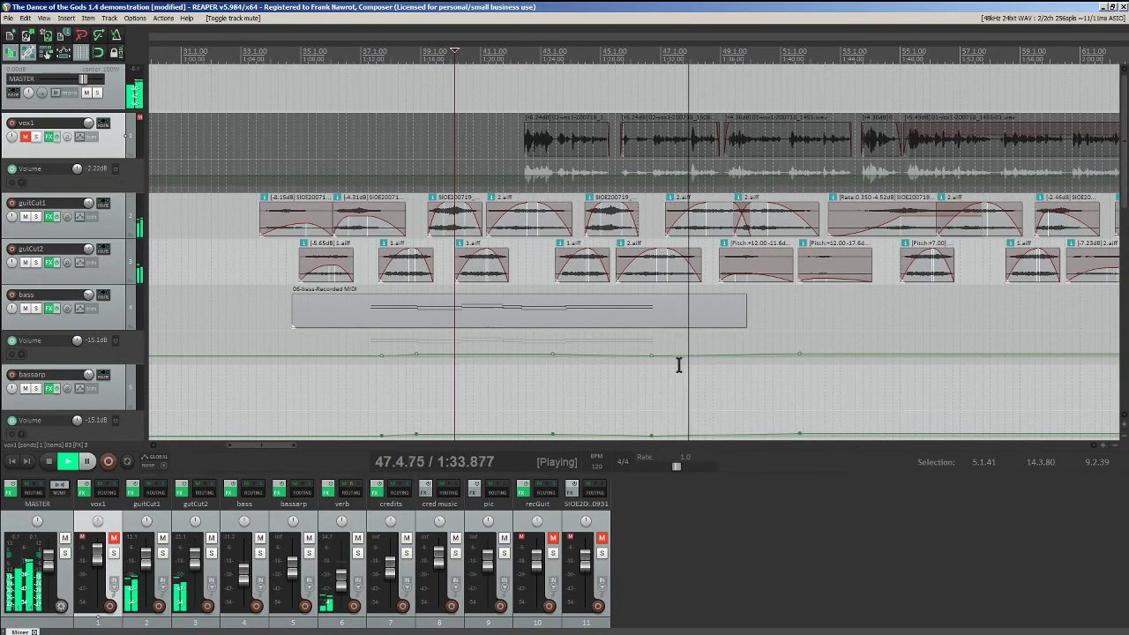
key("space")
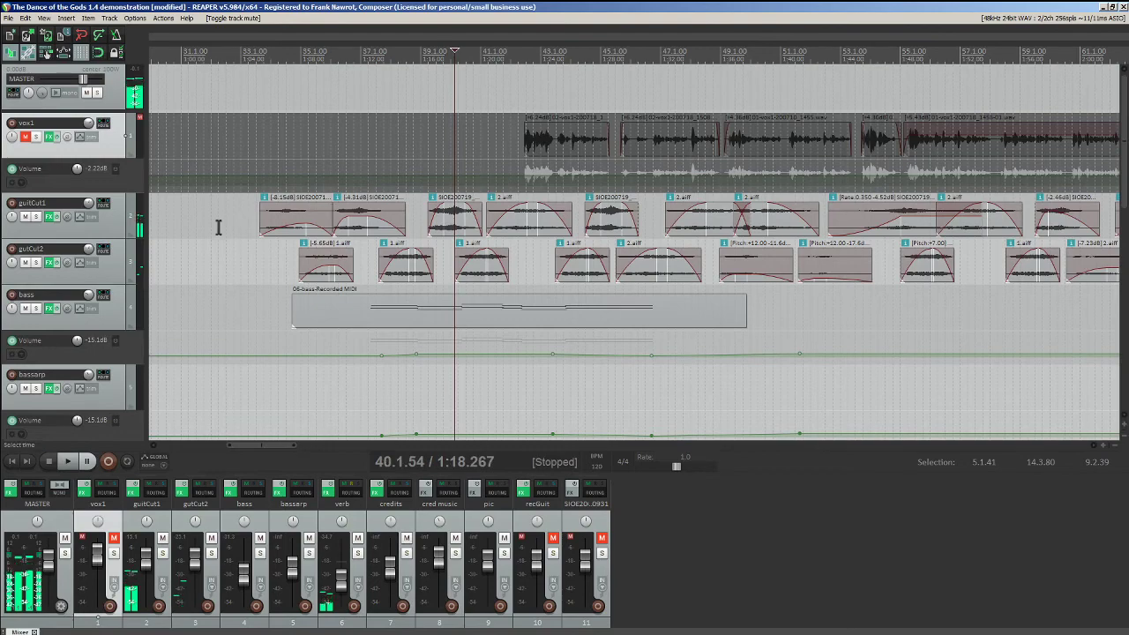
left_click(25, 137)
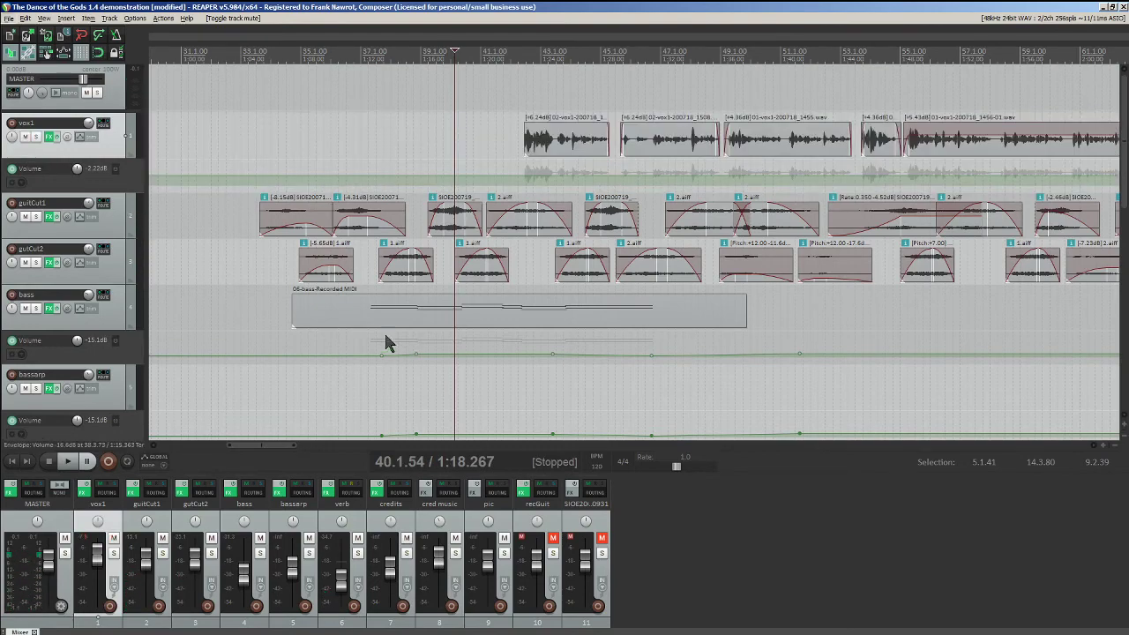
Step: Play the guitCut and SIOE items from bar 174 (174.3.86), then stop
scroll(641, 275, "down", 5)
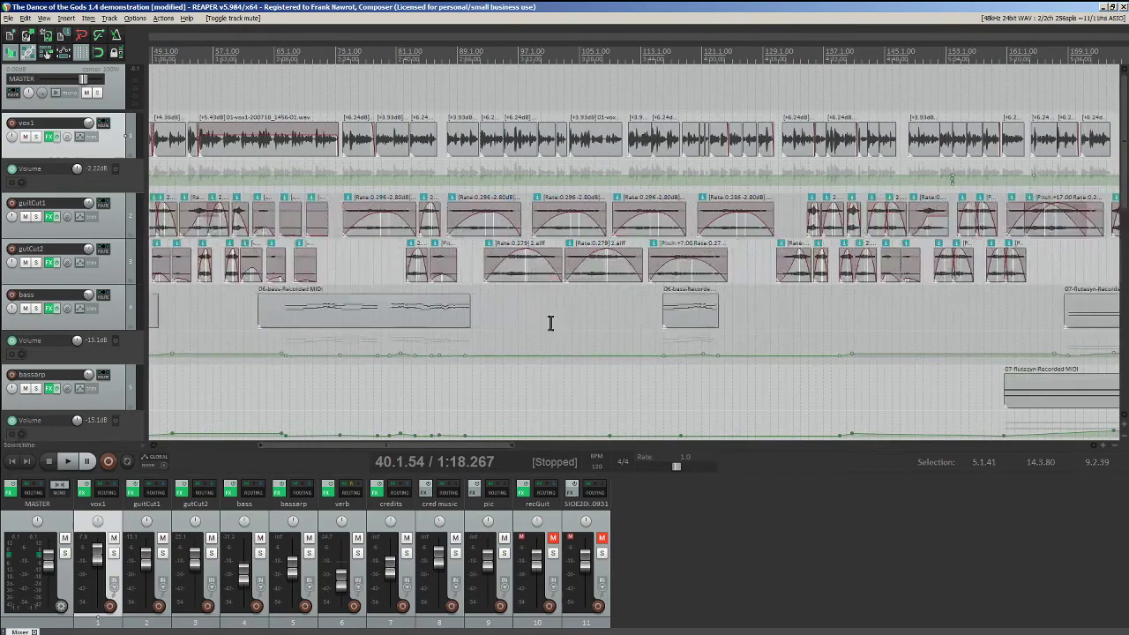
scroll(519, 368, "right", 3)
scroll(518, 368, "right", 2)
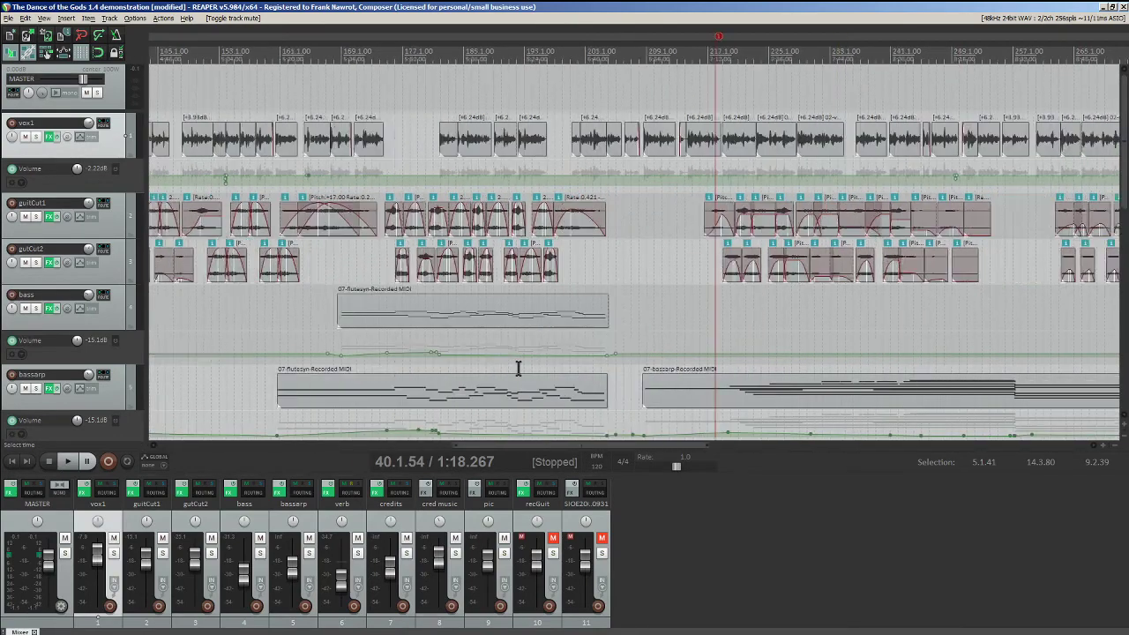
scroll(518, 368, "left", 3)
left_click(628, 119)
key("space")
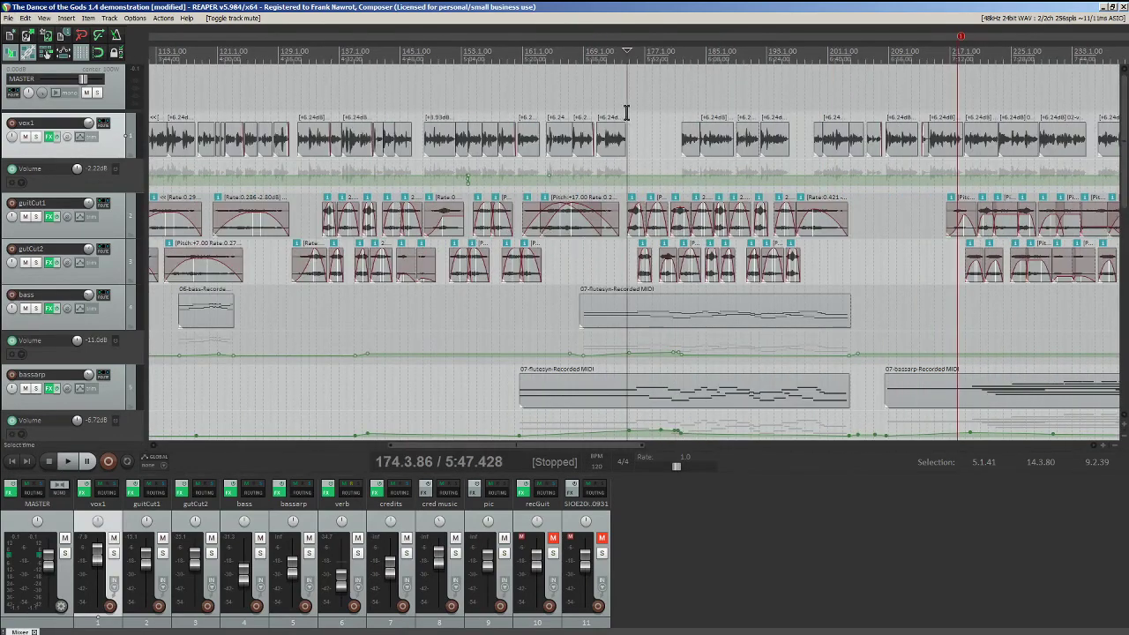
scroll(665, 252, "up", 3)
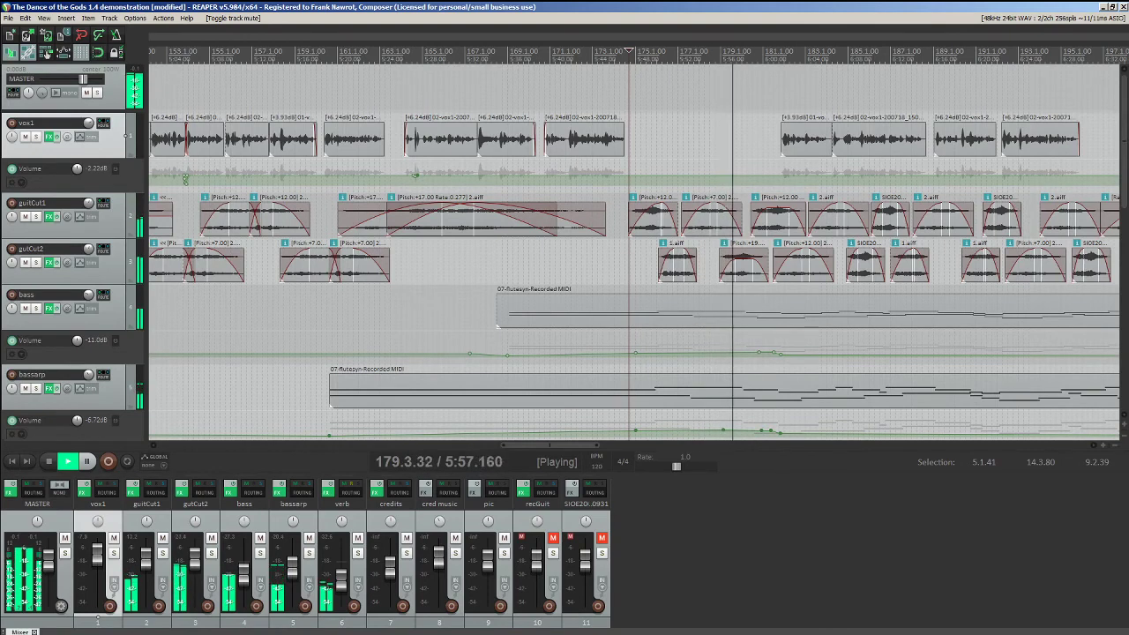
key("space")
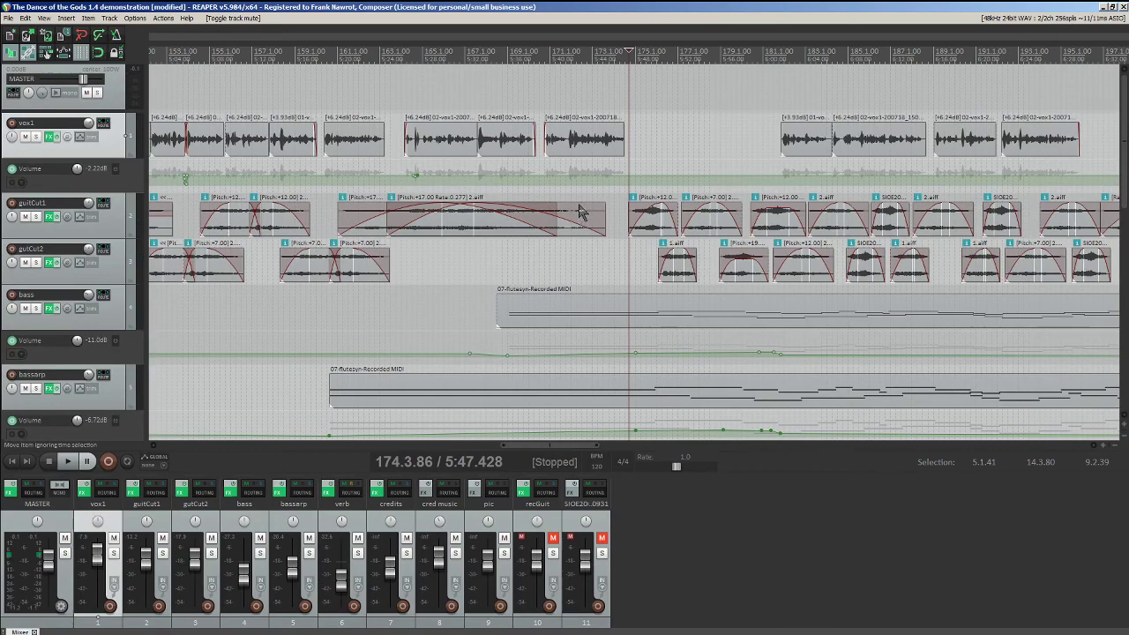
Step: Raise the SIOE remixer window, reposition it toward the screen centre, then switch to the SIOE web page
mouse_move(520, 630)
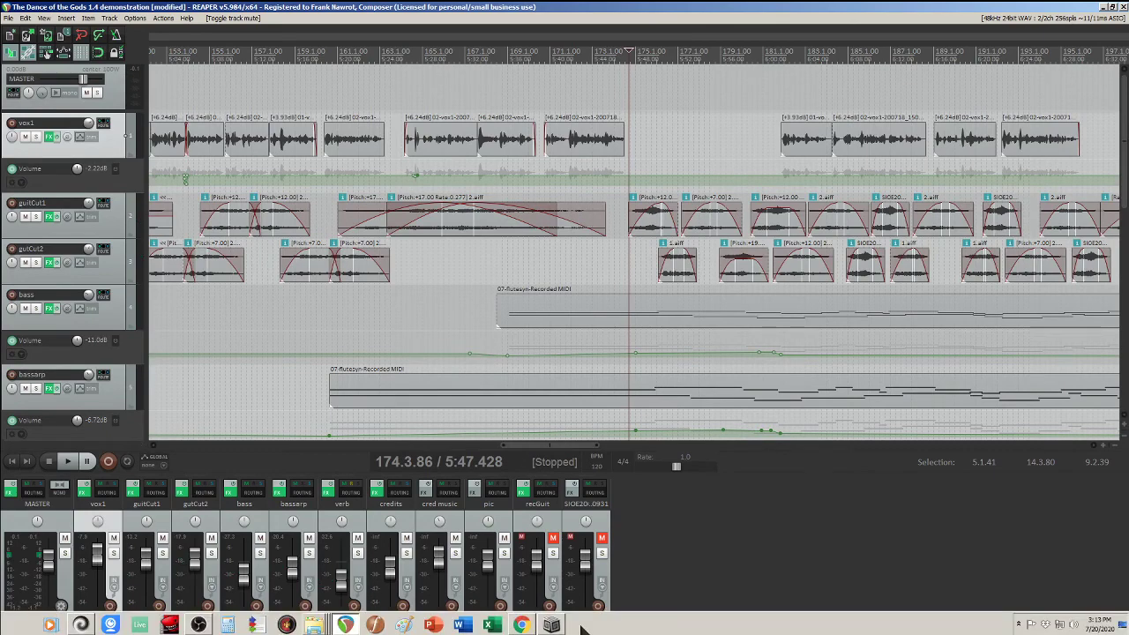
left_click(554, 625)
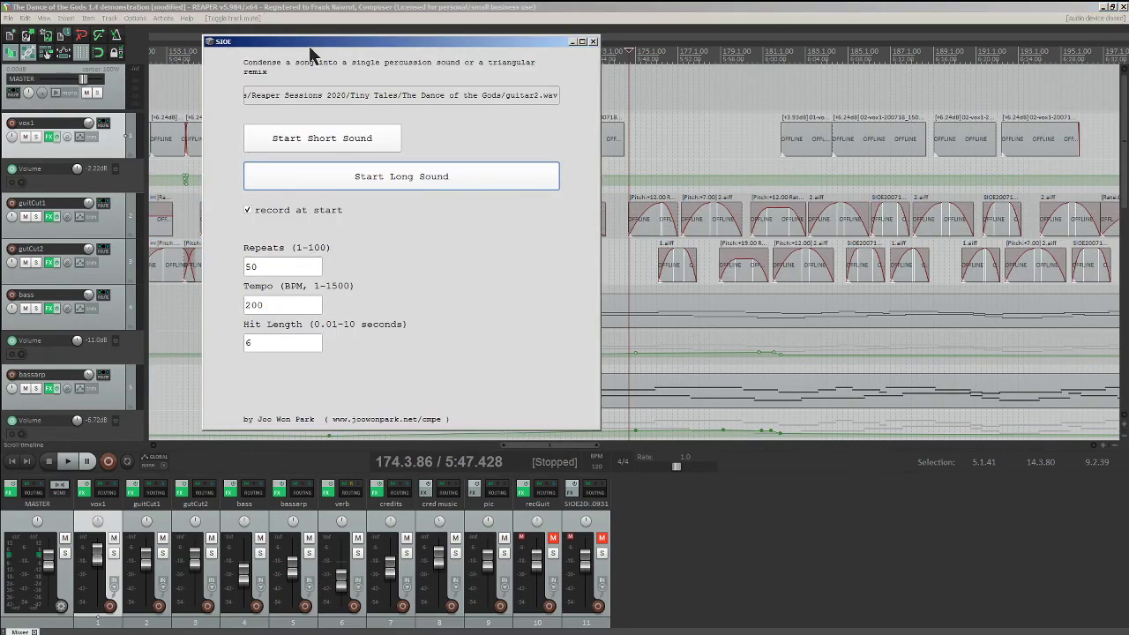
left_click_drag(309, 53, 466, 71)
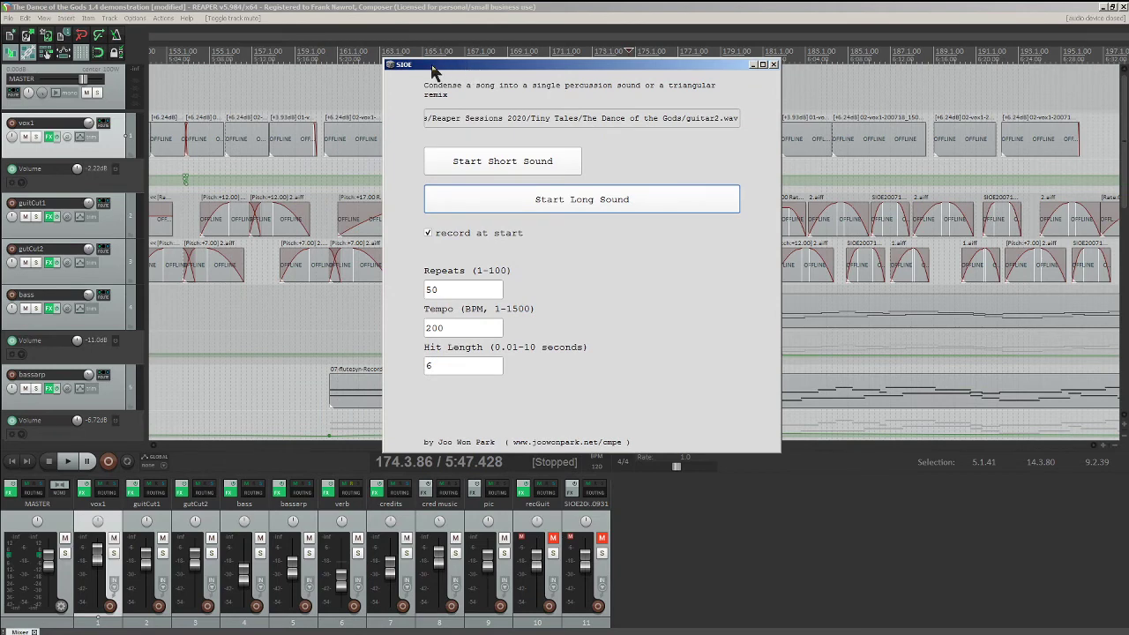
mouse_move(434, 70)
left_mouse_down()
mouse_move(462, 72)
mouse_move(429, 73)
left_mouse_up()
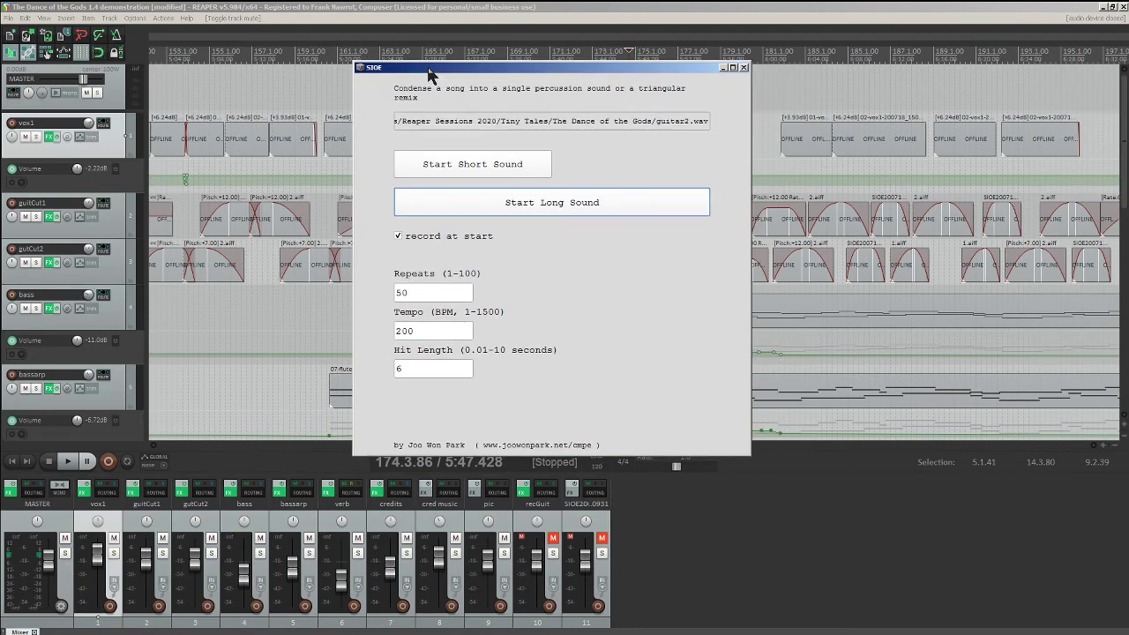
left_click_drag(429, 73, 465, 68)
left_click(521, 624)
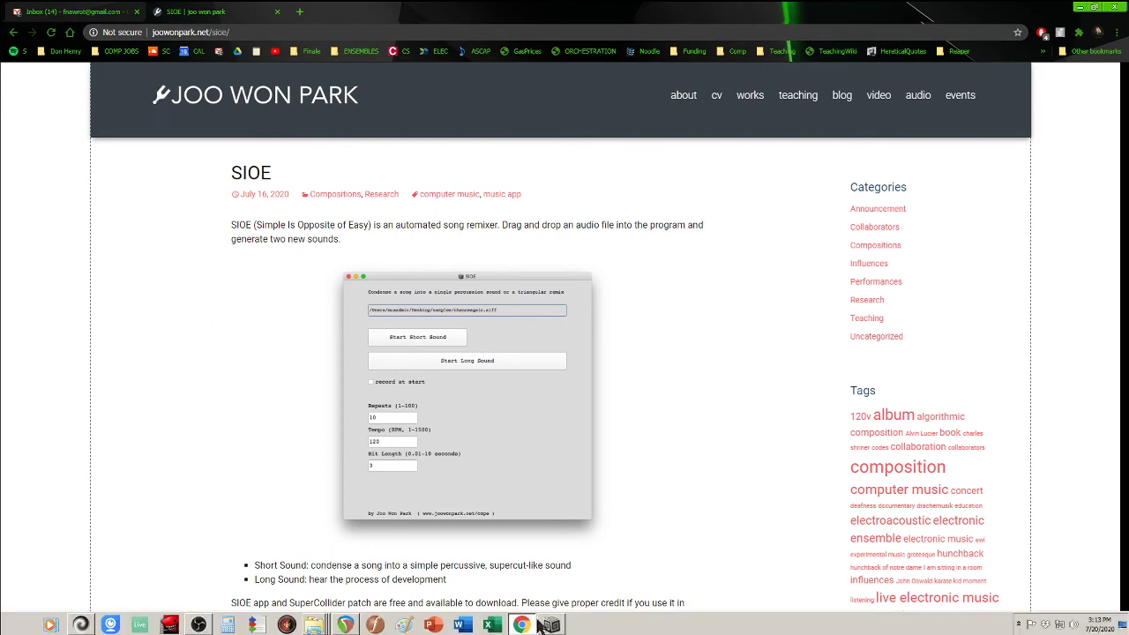
Step: Scroll through the joowonpark.net SIOE page, toggling the SIOE app, then return to the REAPER project
left_click(550, 624)
left_click(256, 381)
scroll(146, 338, "down", 10)
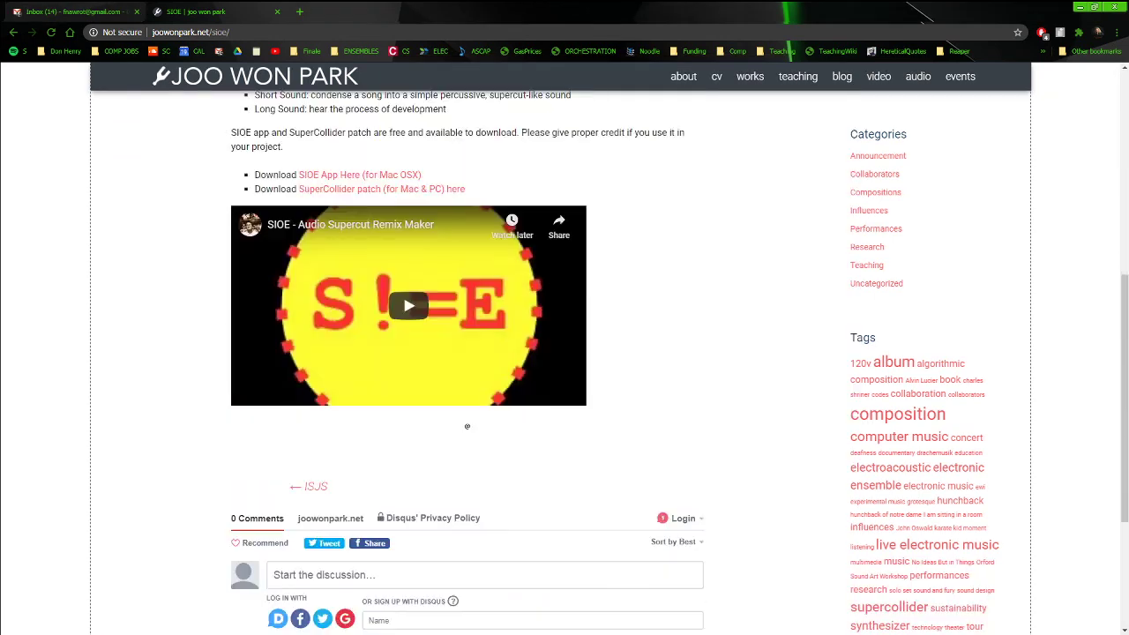
scroll(507, 542, "up", 10)
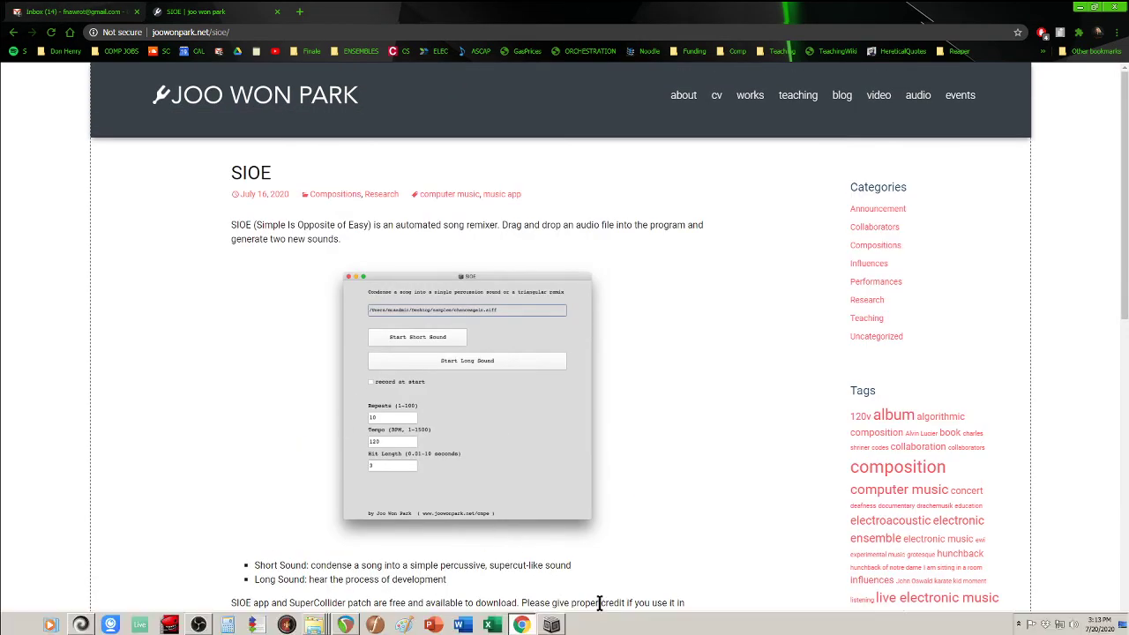
left_click(550, 624)
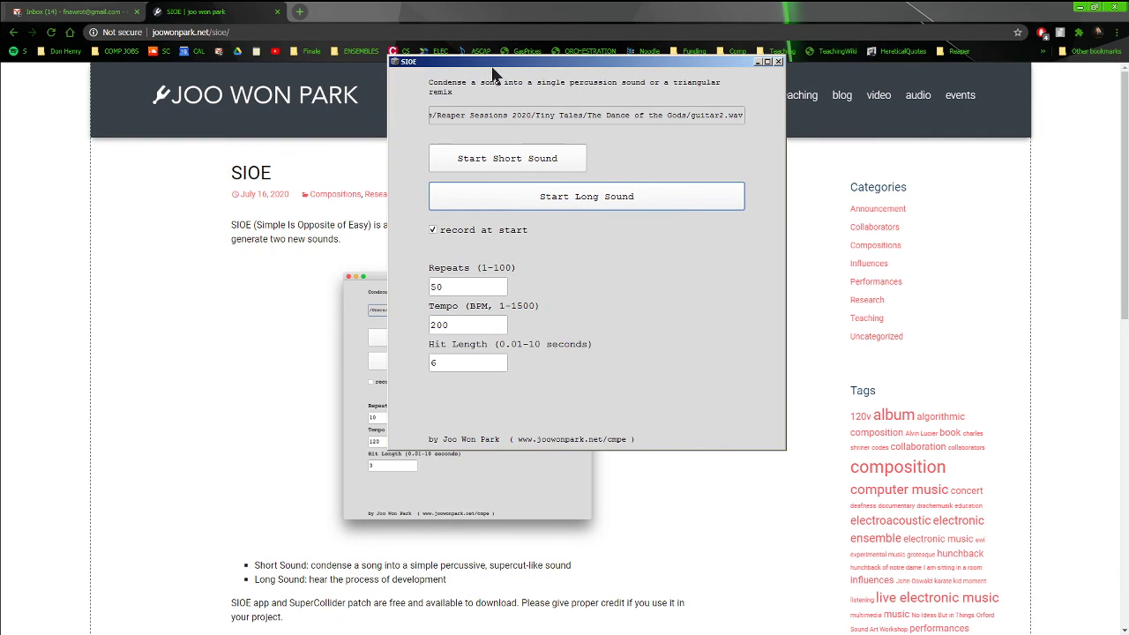
mouse_move(630, 628)
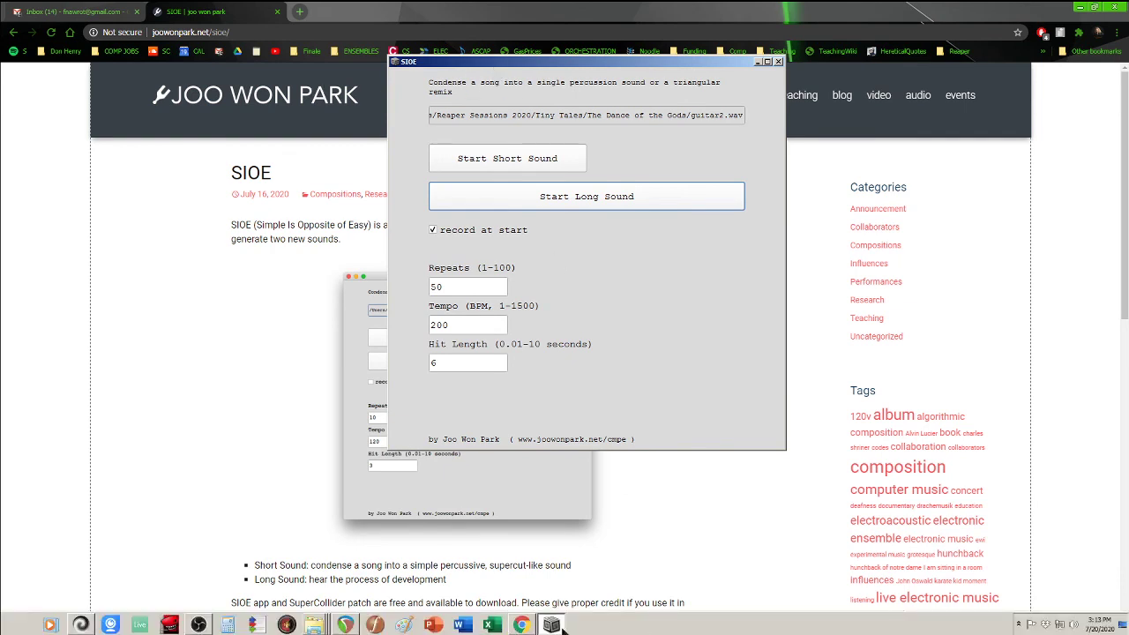
left_click(286, 625)
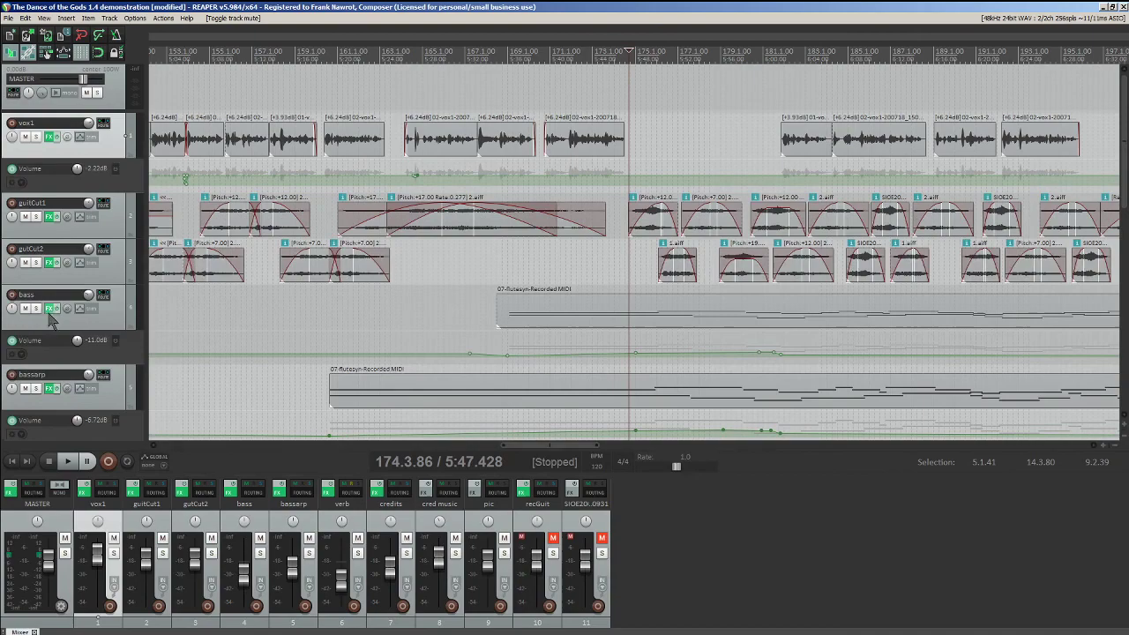